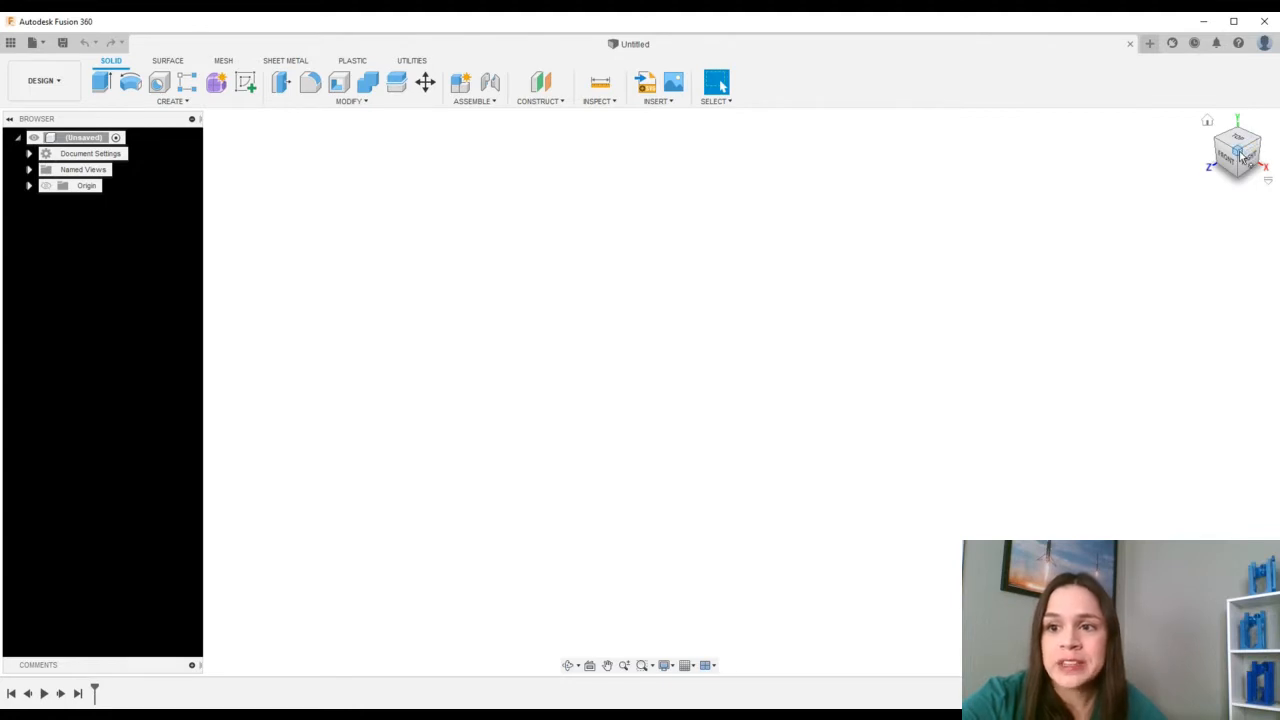
mouse_move(1241, 148)
mouse_down()
mouse_move(1219, 161)
mouse_move(1228, 143)
mouse_move(1238, 150)
mouse_move(1234, 140)
mouse_move(1210, 168)
mouse_move(1209, 150)
mouse_up()
mouse_move(1247, 140)
mouse_down()
mouse_move(1209, 151)
mouse_move(1234, 130)
mouse_move(1241, 156)
mouse_move(1238, 146)
mouse_up()
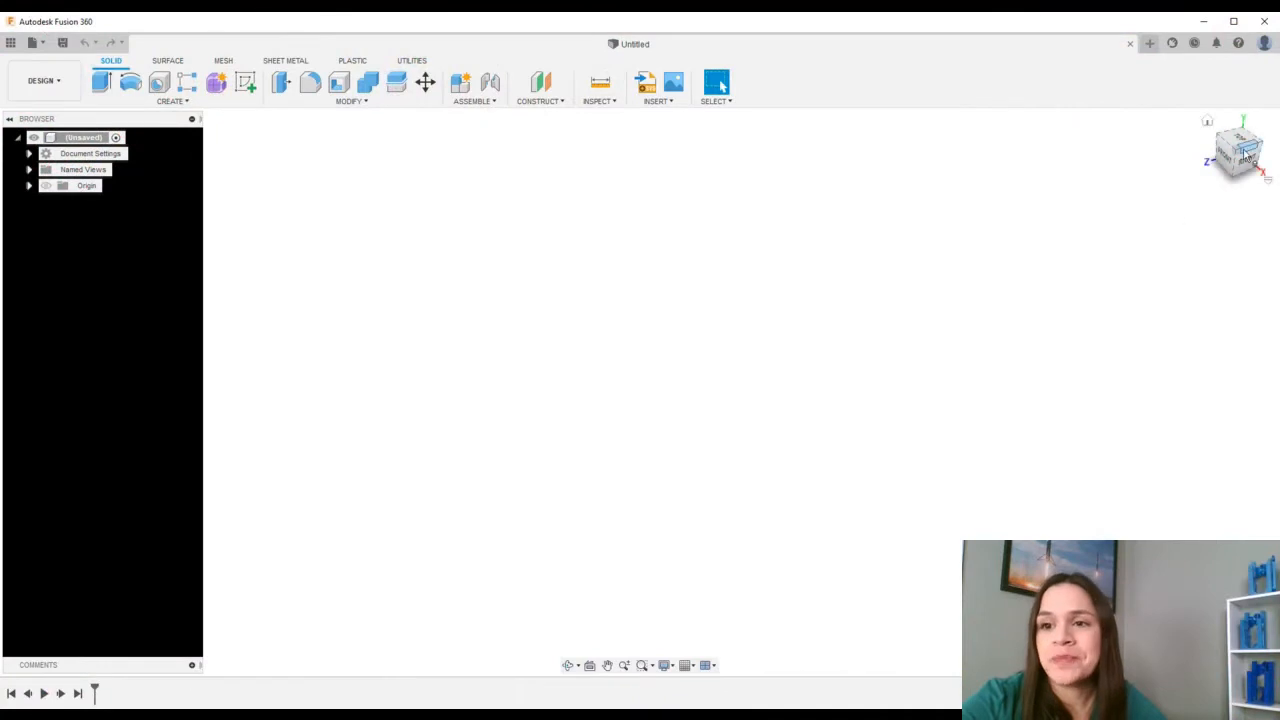
drag(1243, 154, 1242, 153)
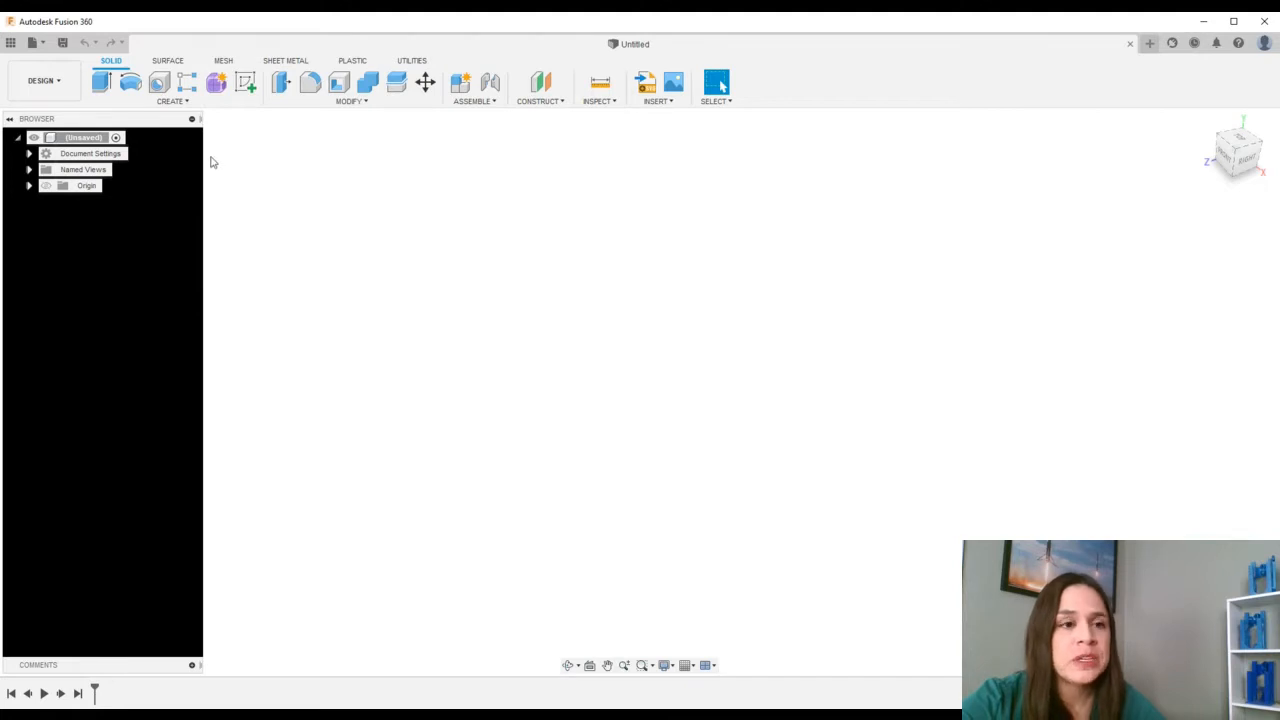
Create a new sketch on the horizontal origin plane, seen from the top.
click(178, 102)
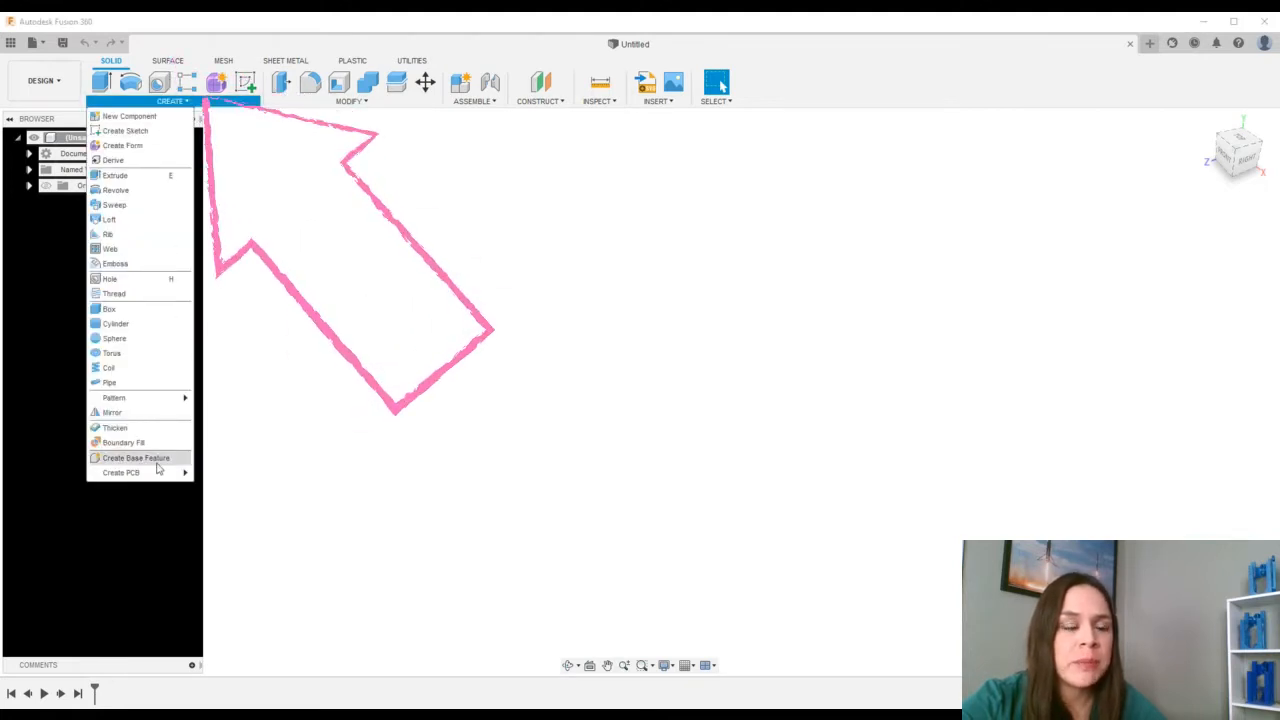
click(136, 131)
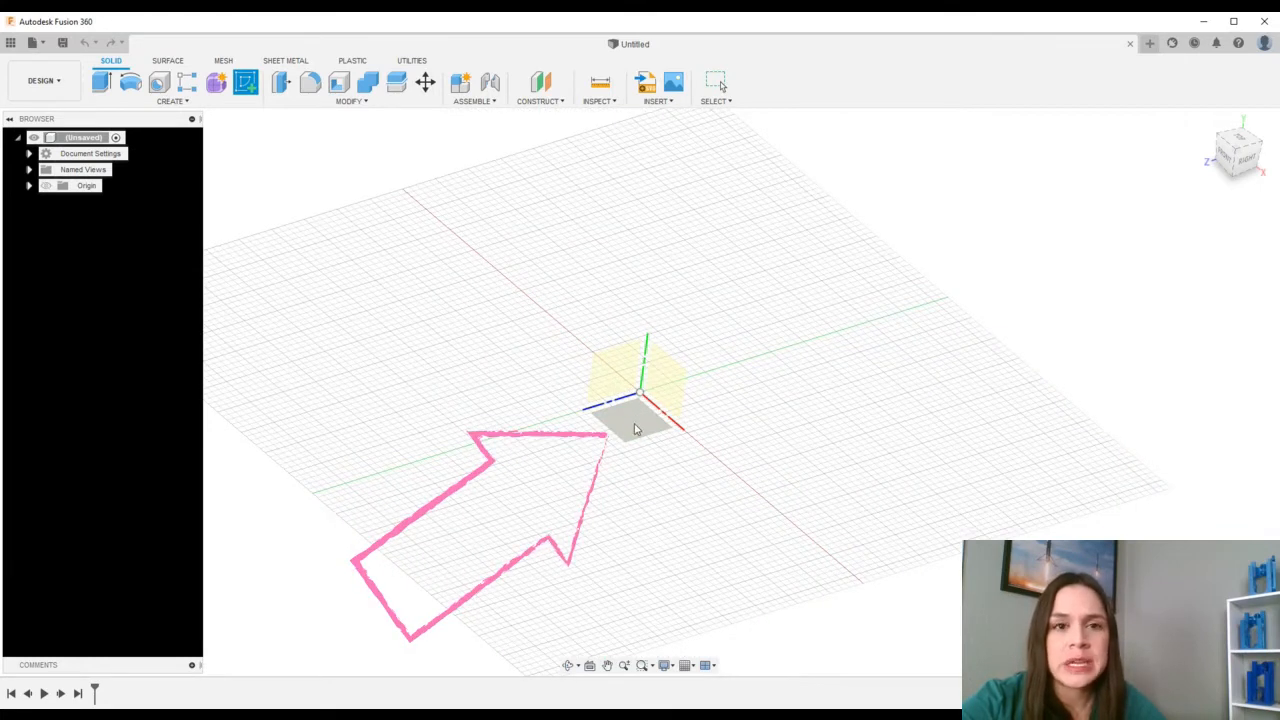
click(634, 428)
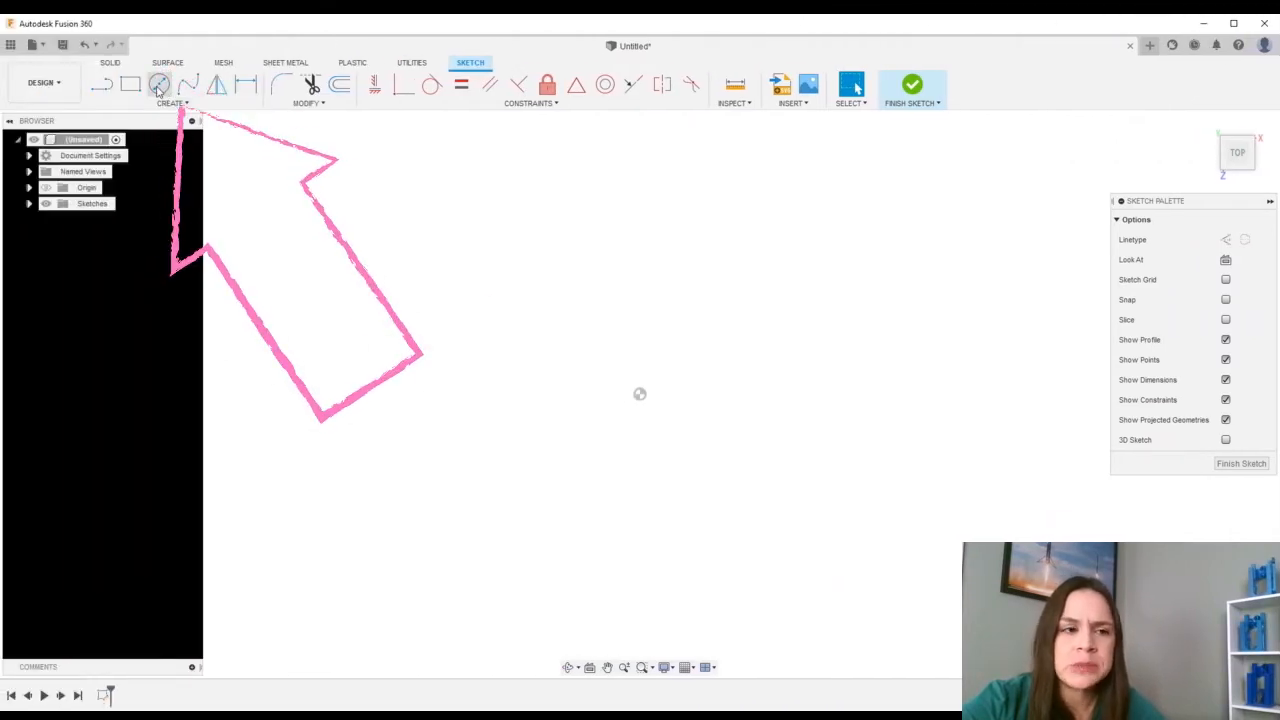
click(158, 87)
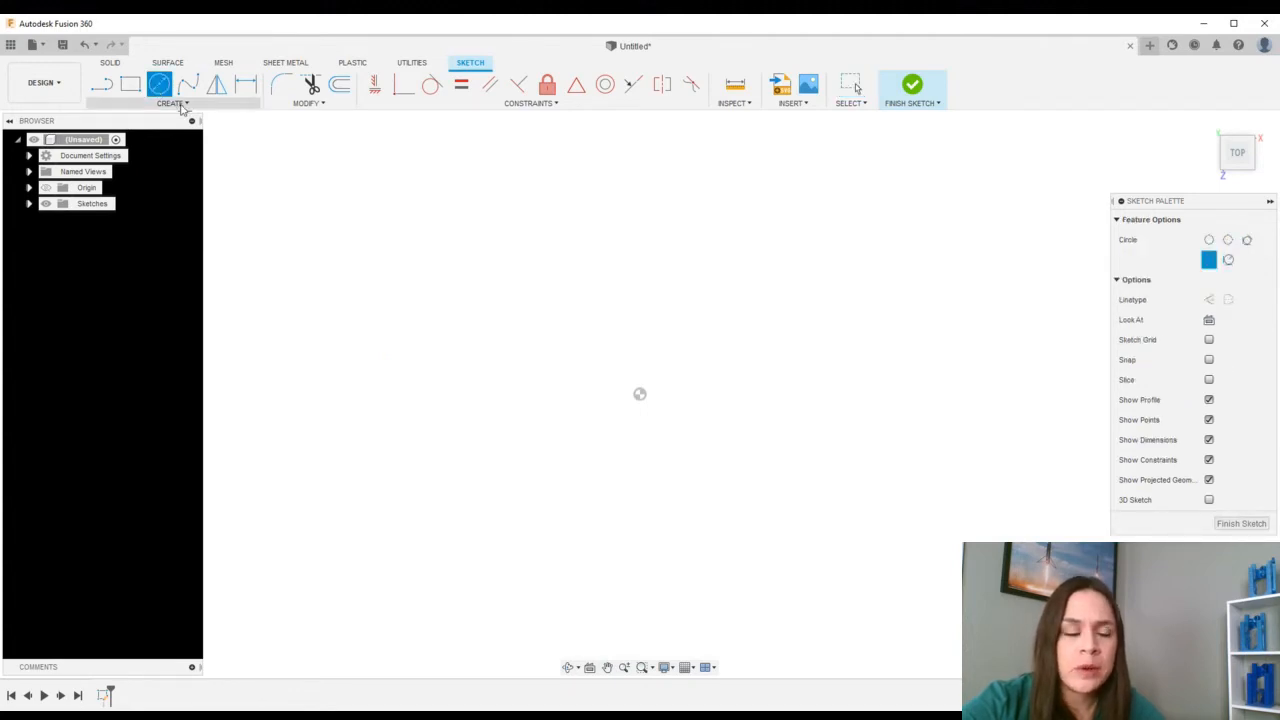
click(168, 103)
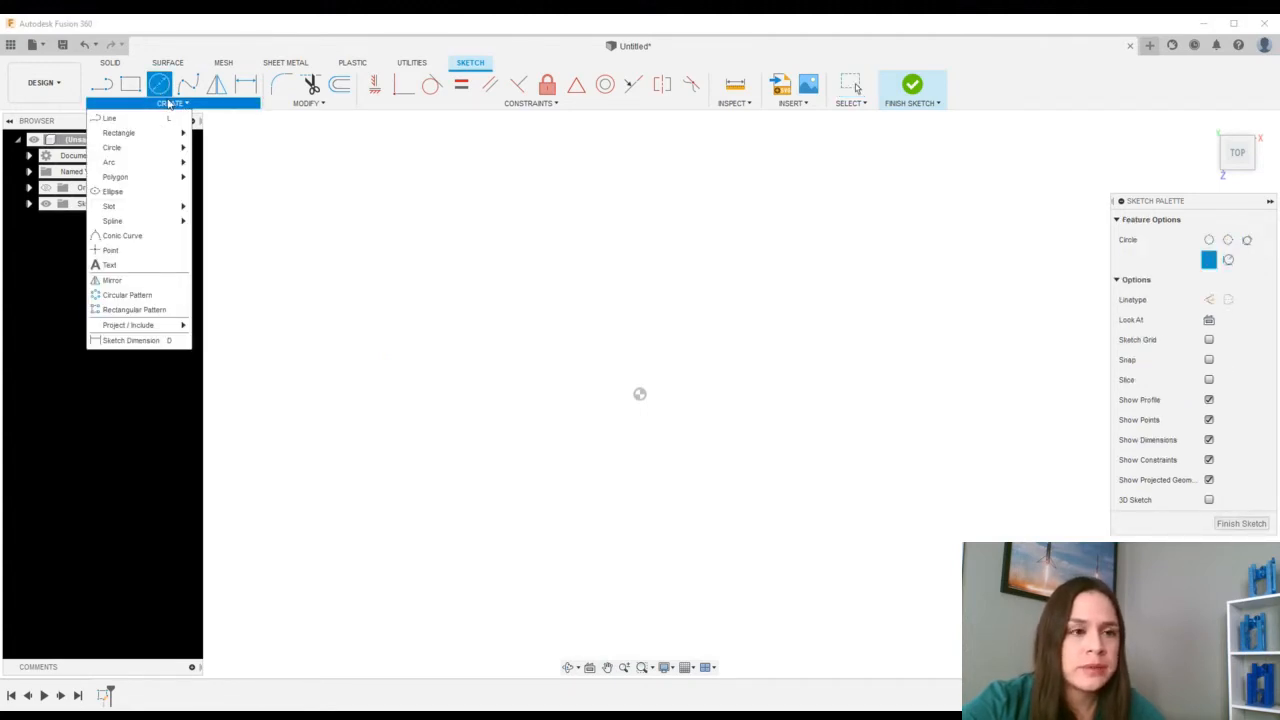
click(172, 104)
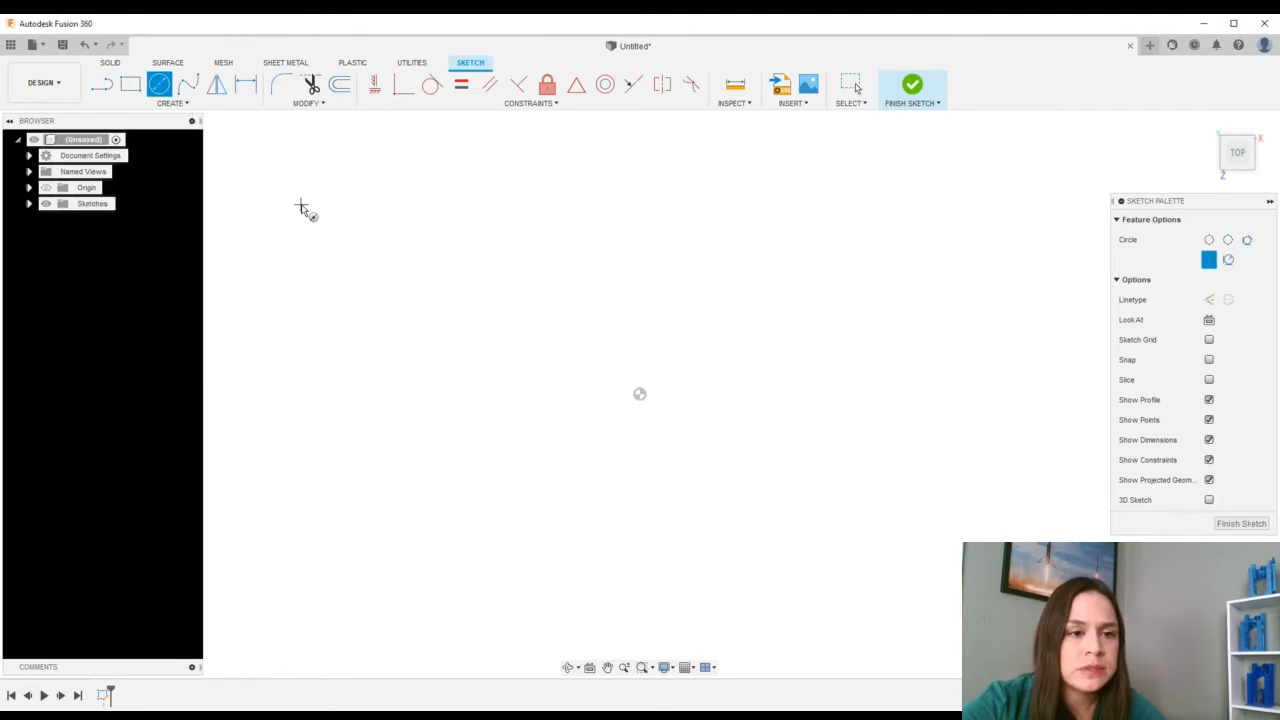
click(300, 205)
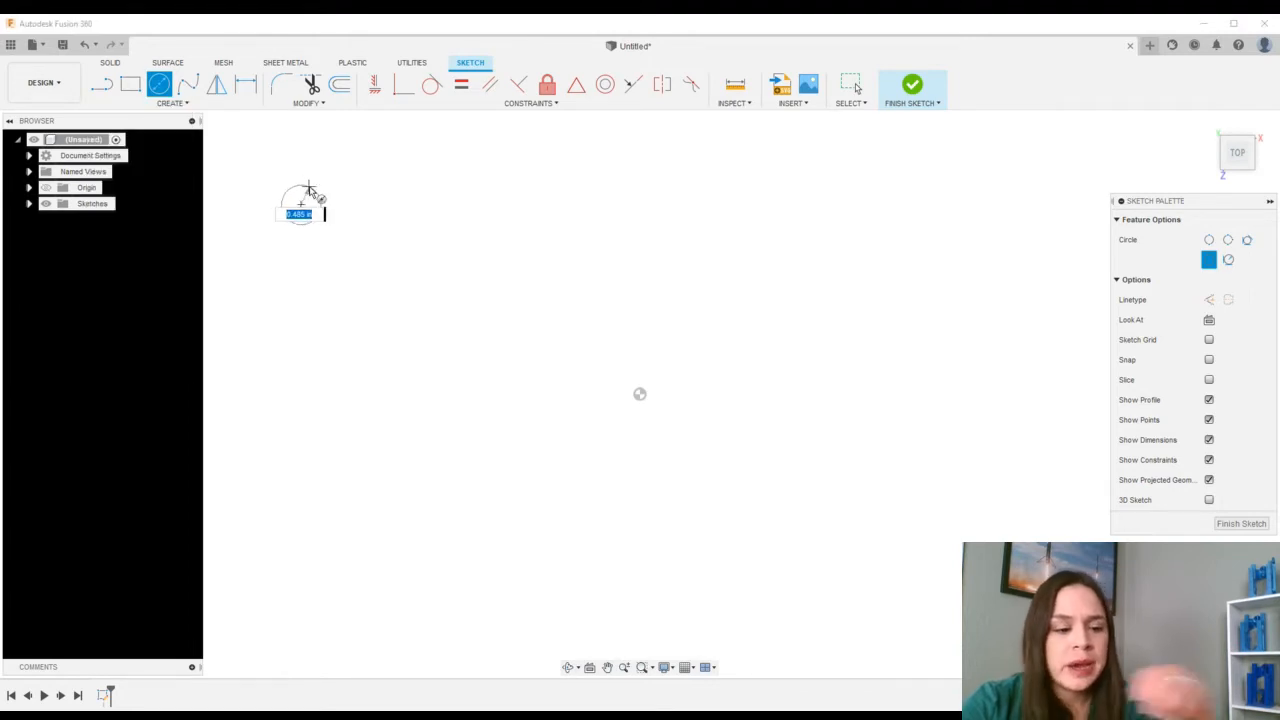
key(Escape)
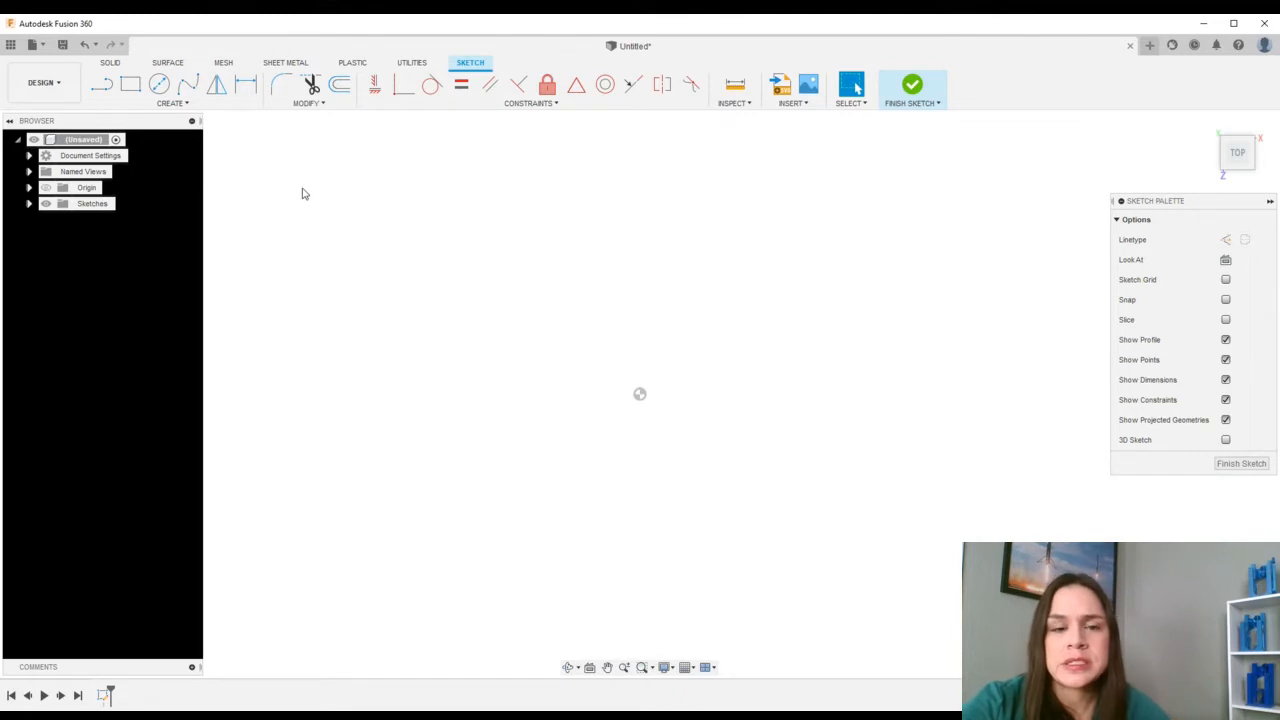
Sketch a center-diameter circle about 2.47 in across, centred on the origin.
click(159, 84)
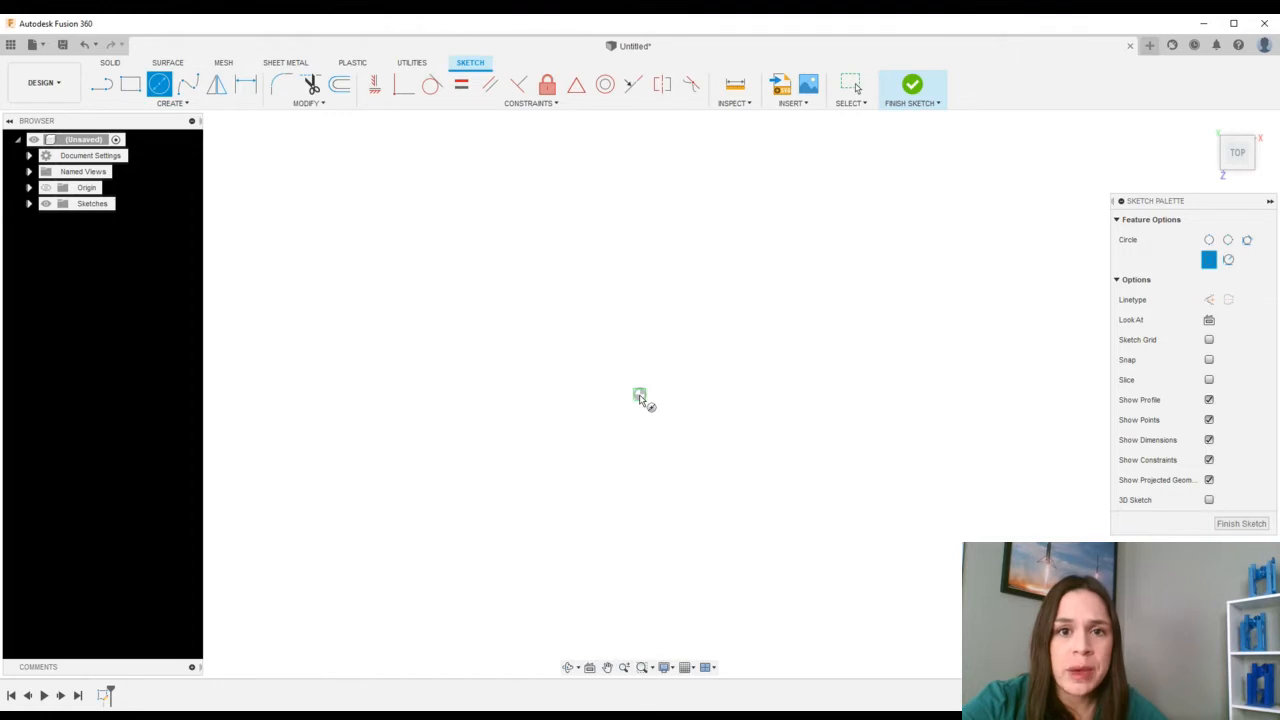
click(639, 394)
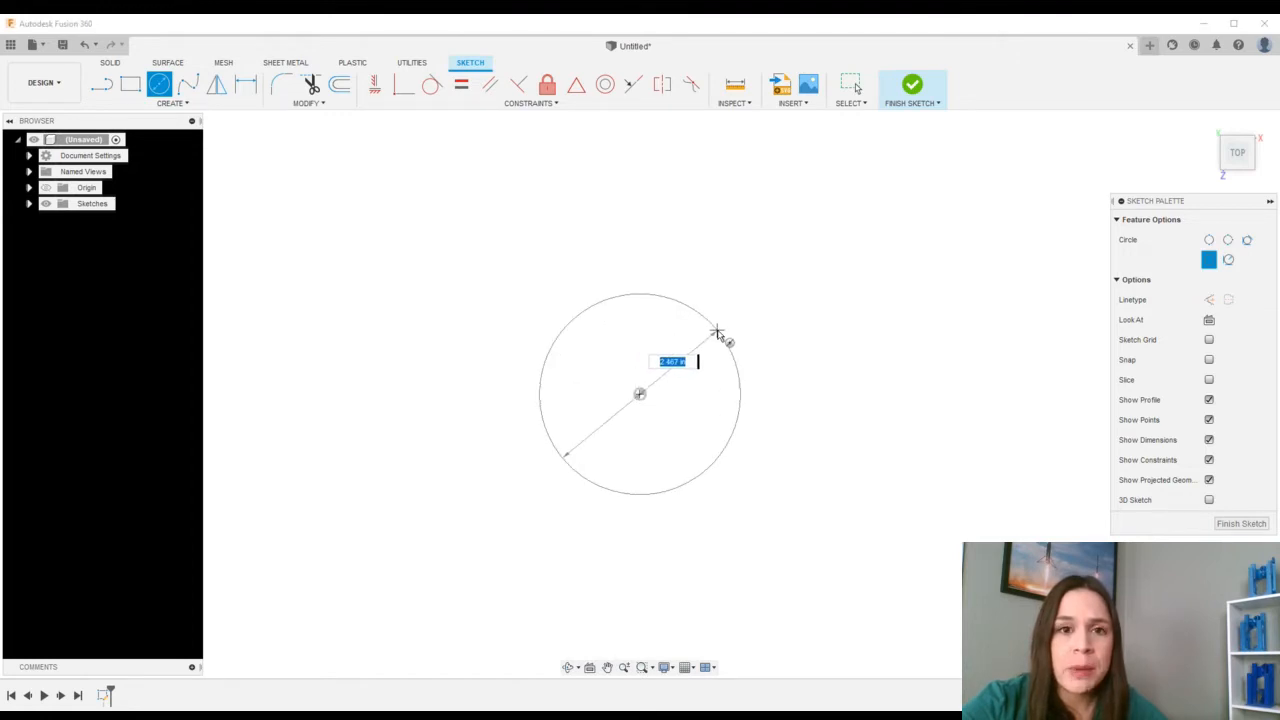
click(717, 332)
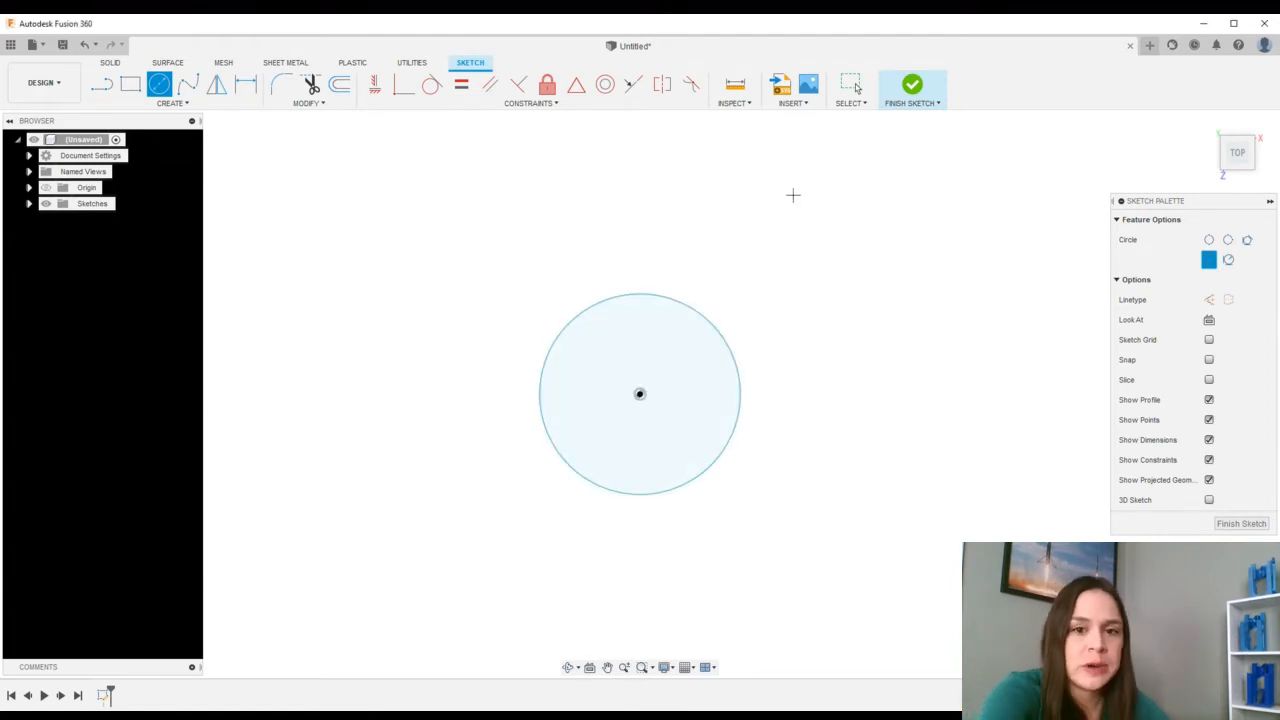
key(Escape)
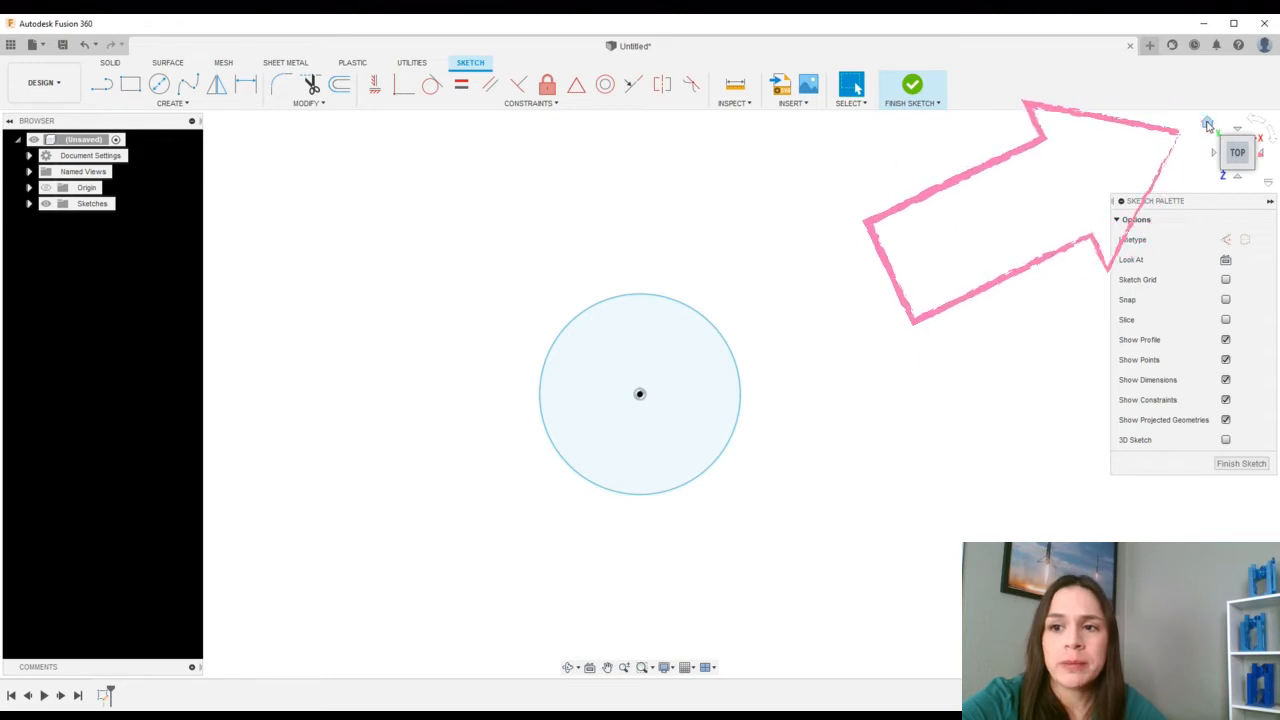
Examine the sketched circle from the home view, from other angles and at different zoom levels.
click(1207, 124)
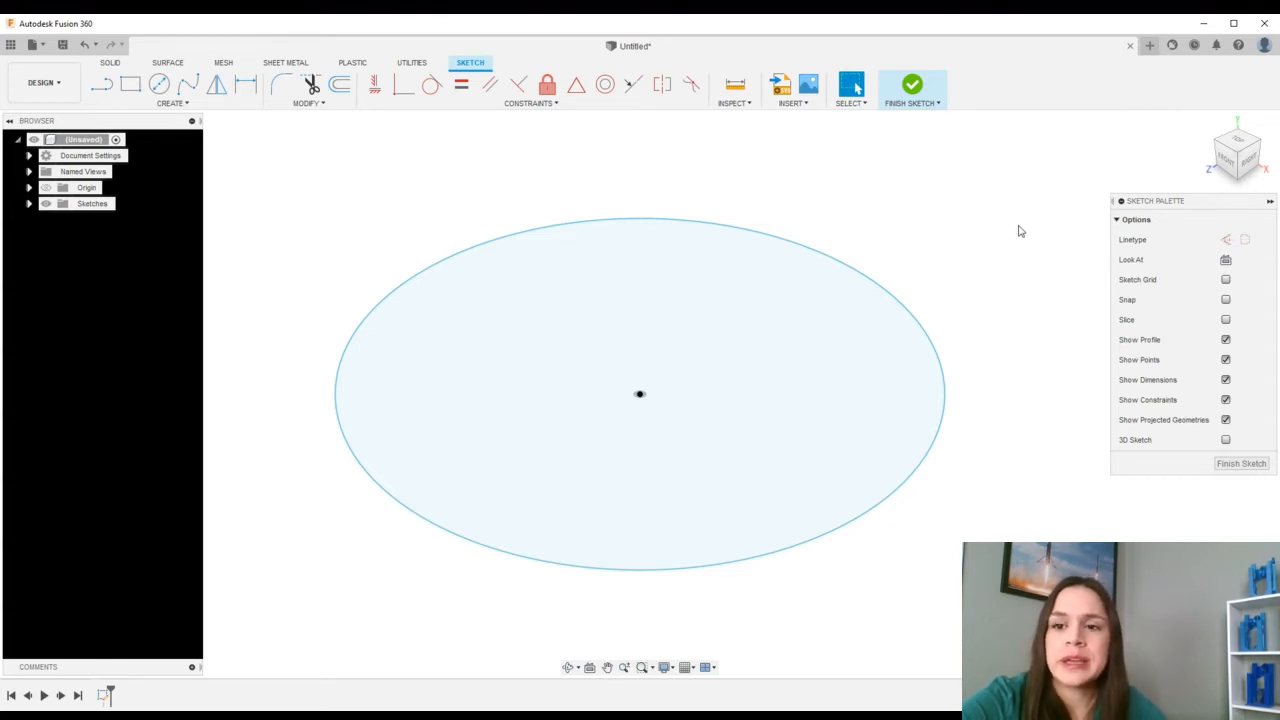
drag(1205, 207, 1152, 255)
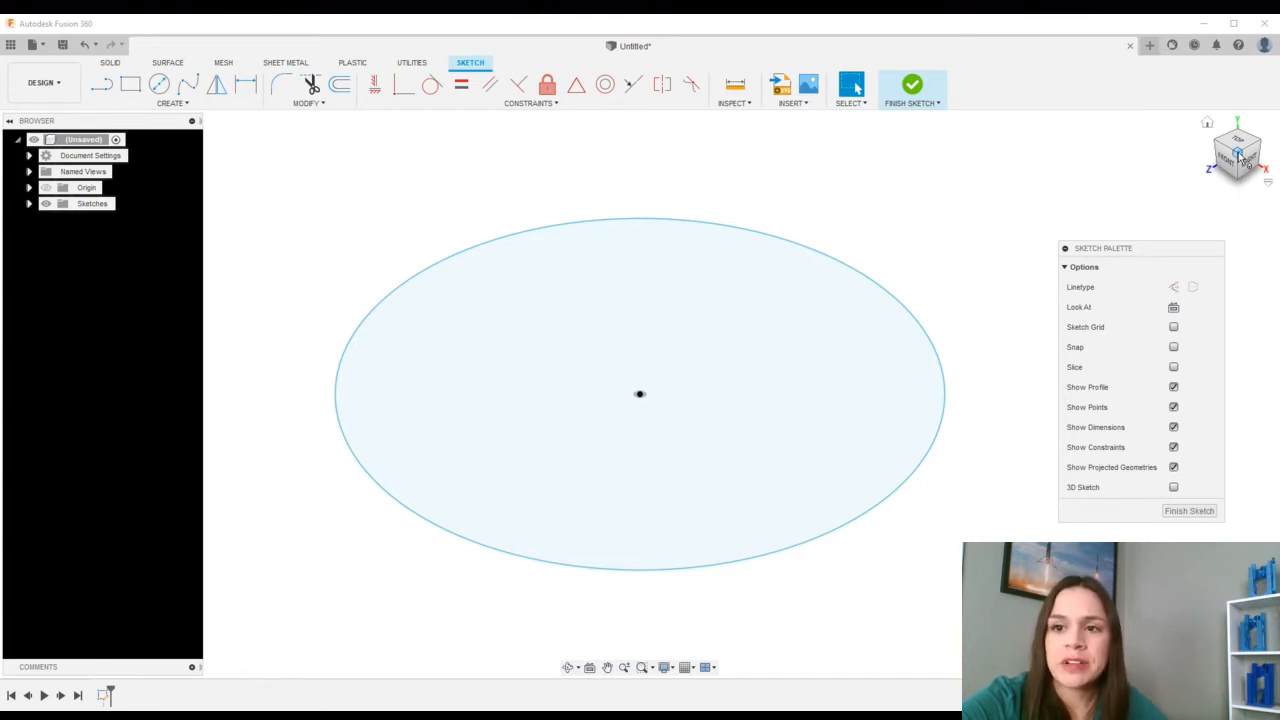
click(1237, 133)
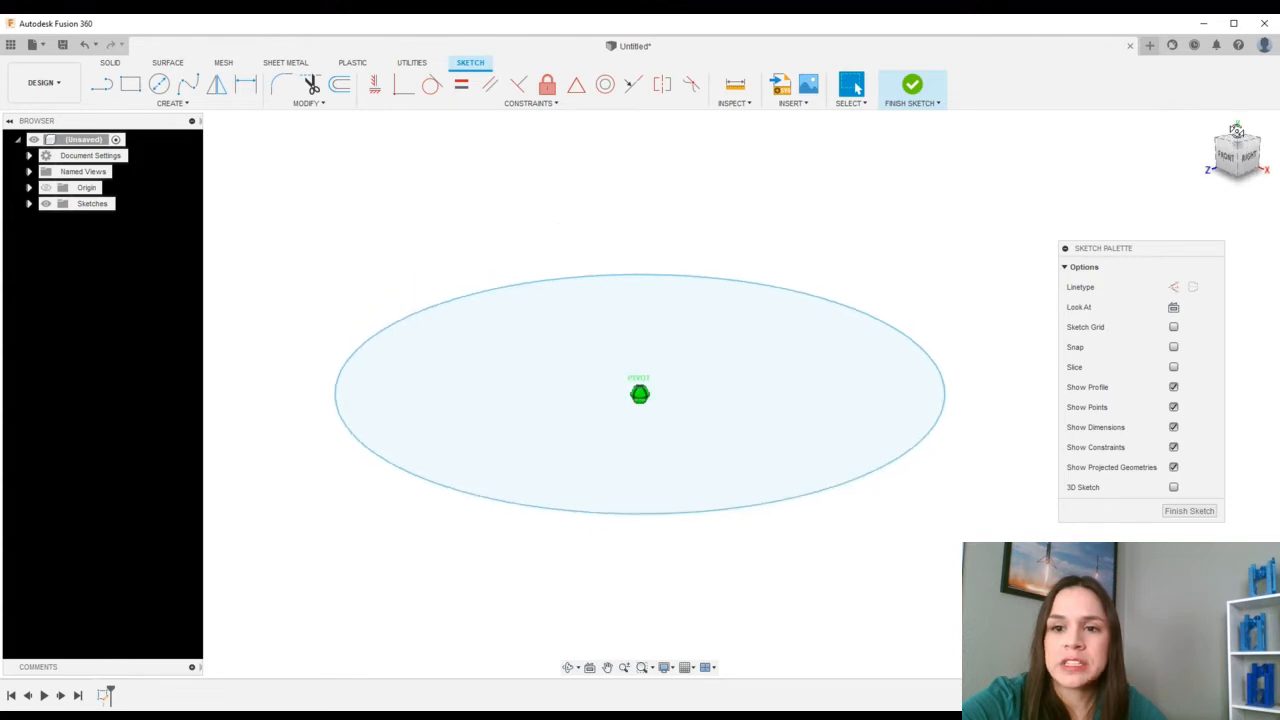
mouse_move(1237, 131)
mouse_down()
mouse_move(1235, 117)
mouse_move(1236, 152)
mouse_up()
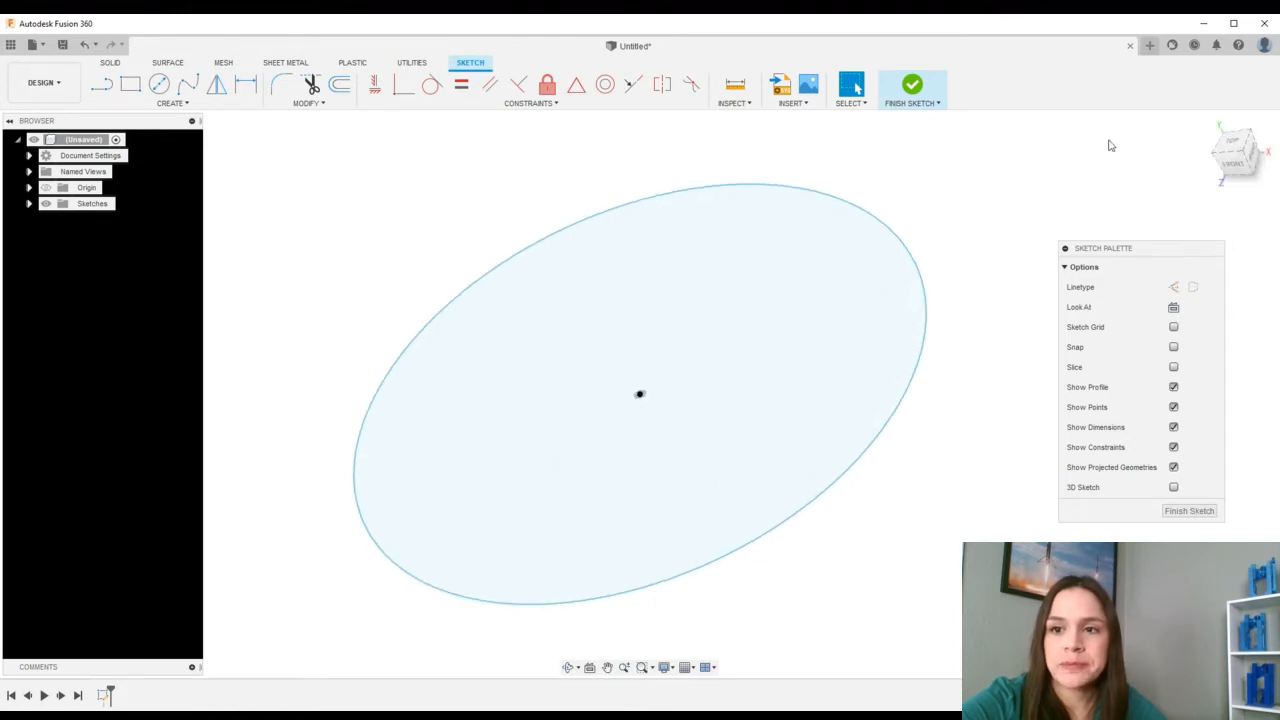
key(Delete)
click(1209, 129)
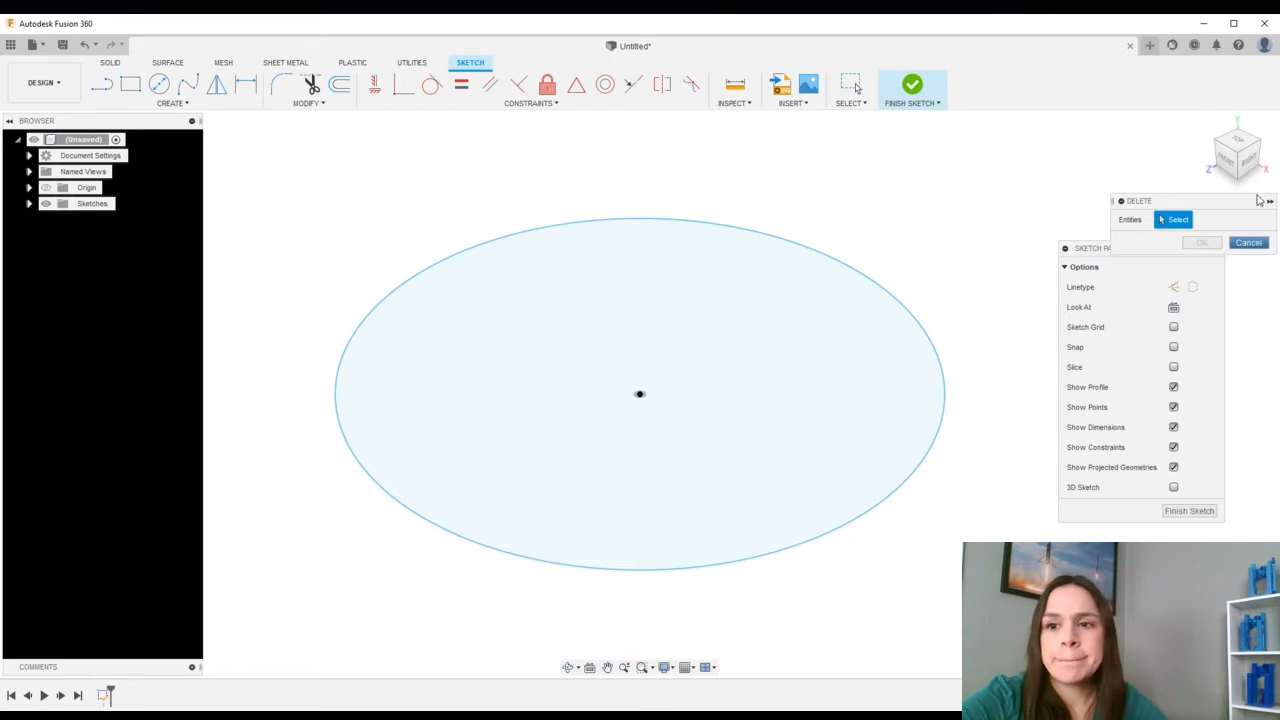
click(1255, 244)
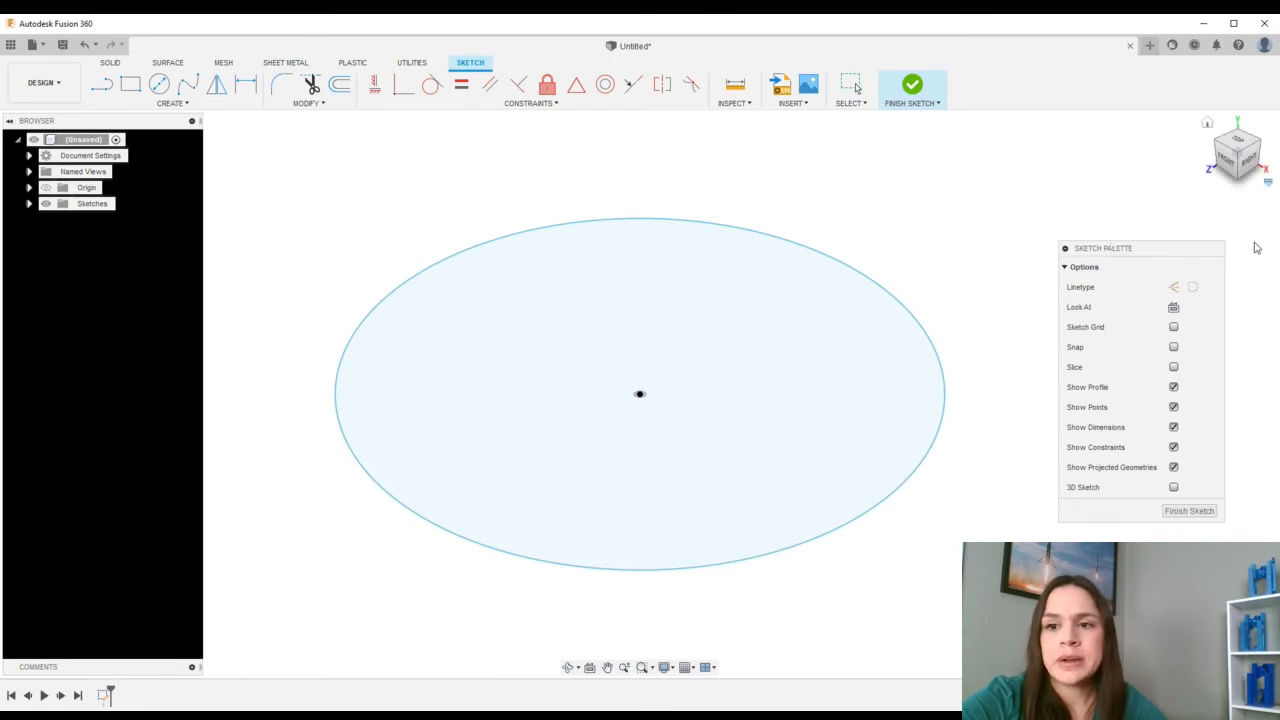
scroll(850, 235, up, 2)
scroll(883, 275, down, 4)
scroll(965, 372, down, 2)
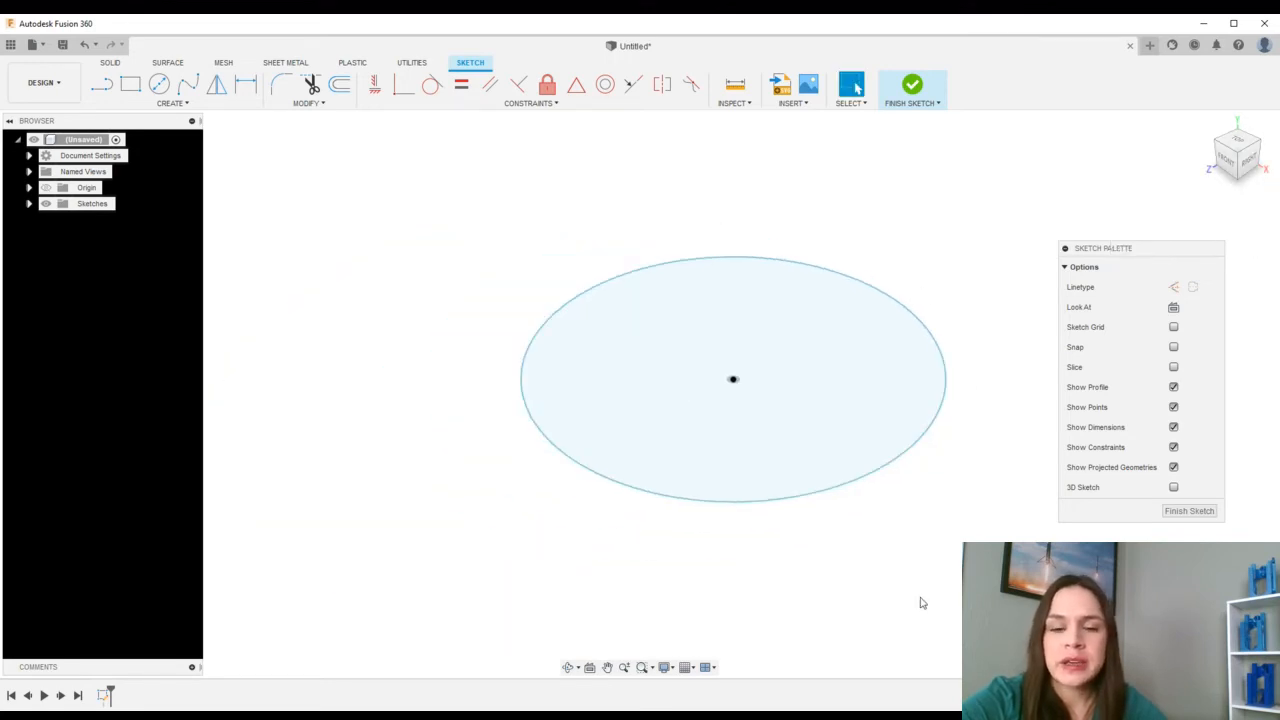
scroll(960, 466, down, 2)
scroll(986, 463, up, 2)
scroll(1010, 464, up, 1)
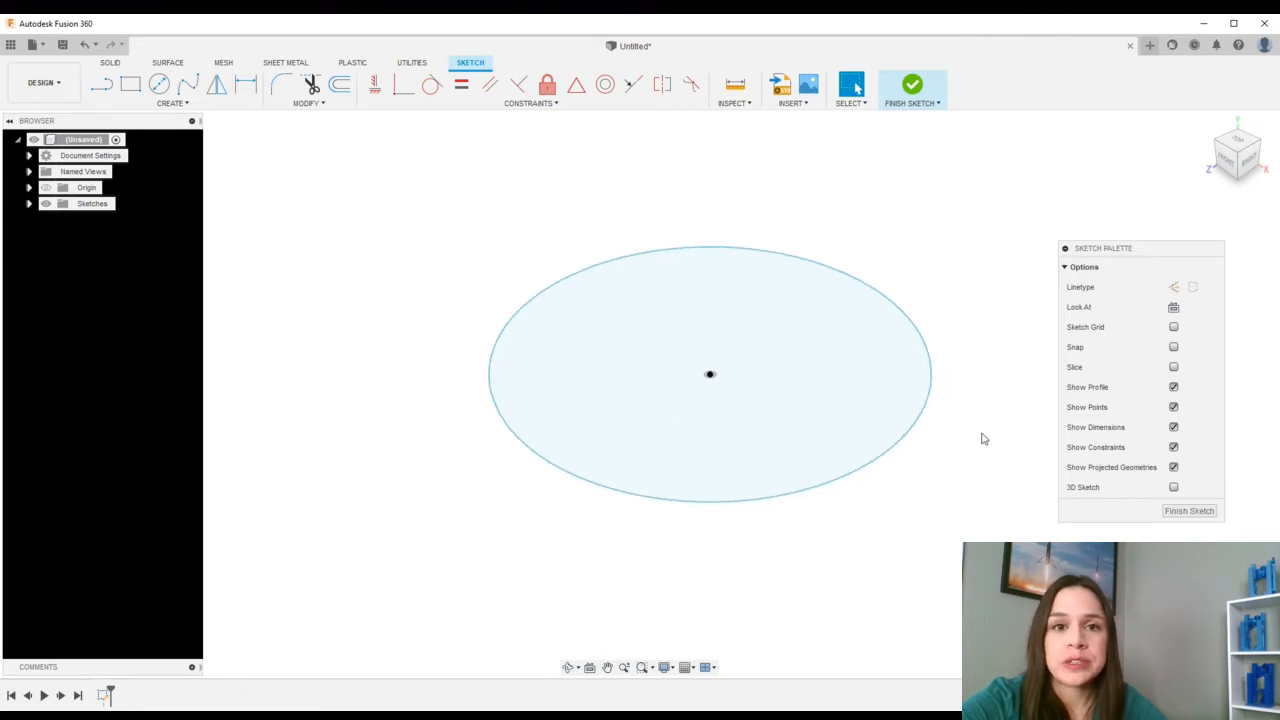
Finish the sketch and extrude the circle upward 2 in as a new body.
click(1186, 512)
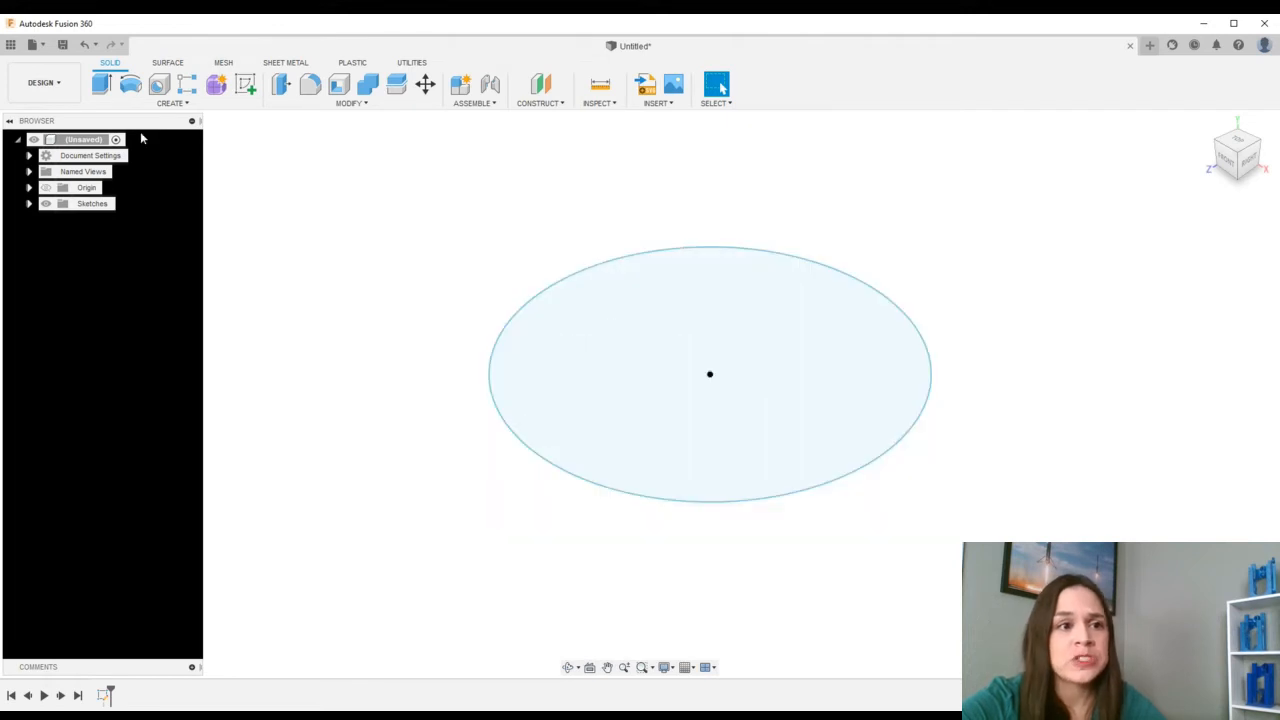
click(101, 85)
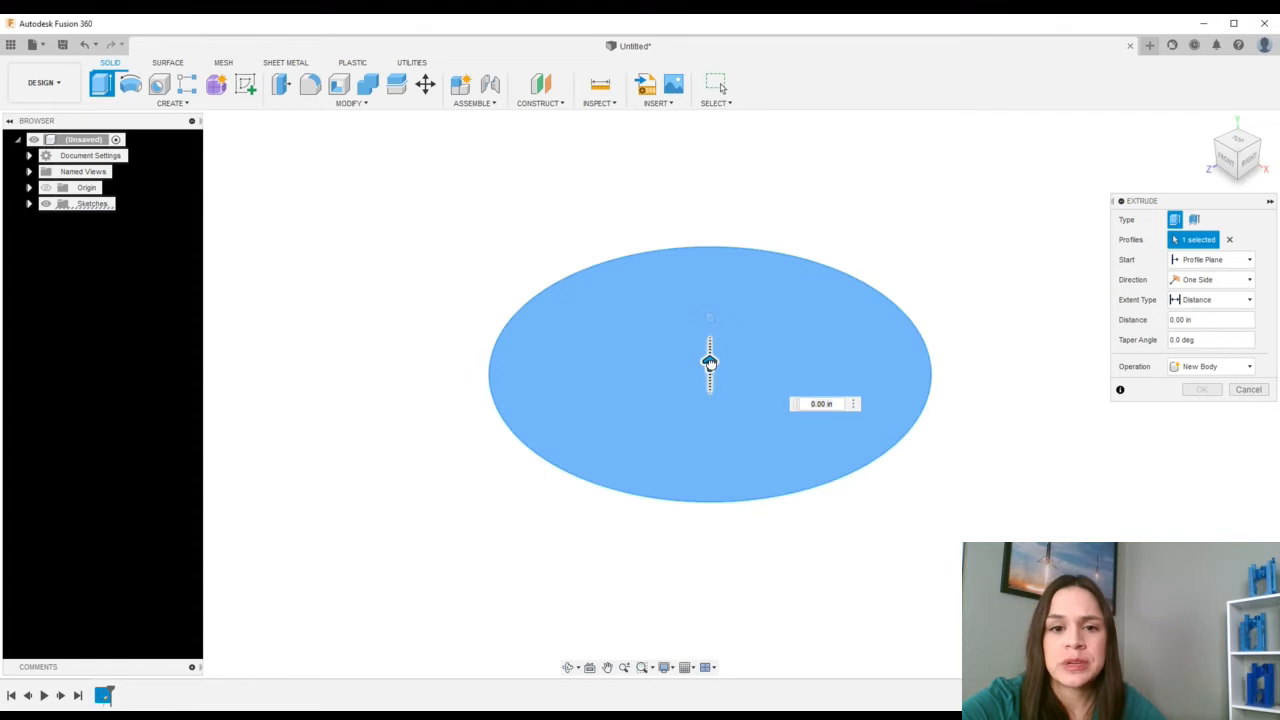
drag(709, 364, 714, 292)
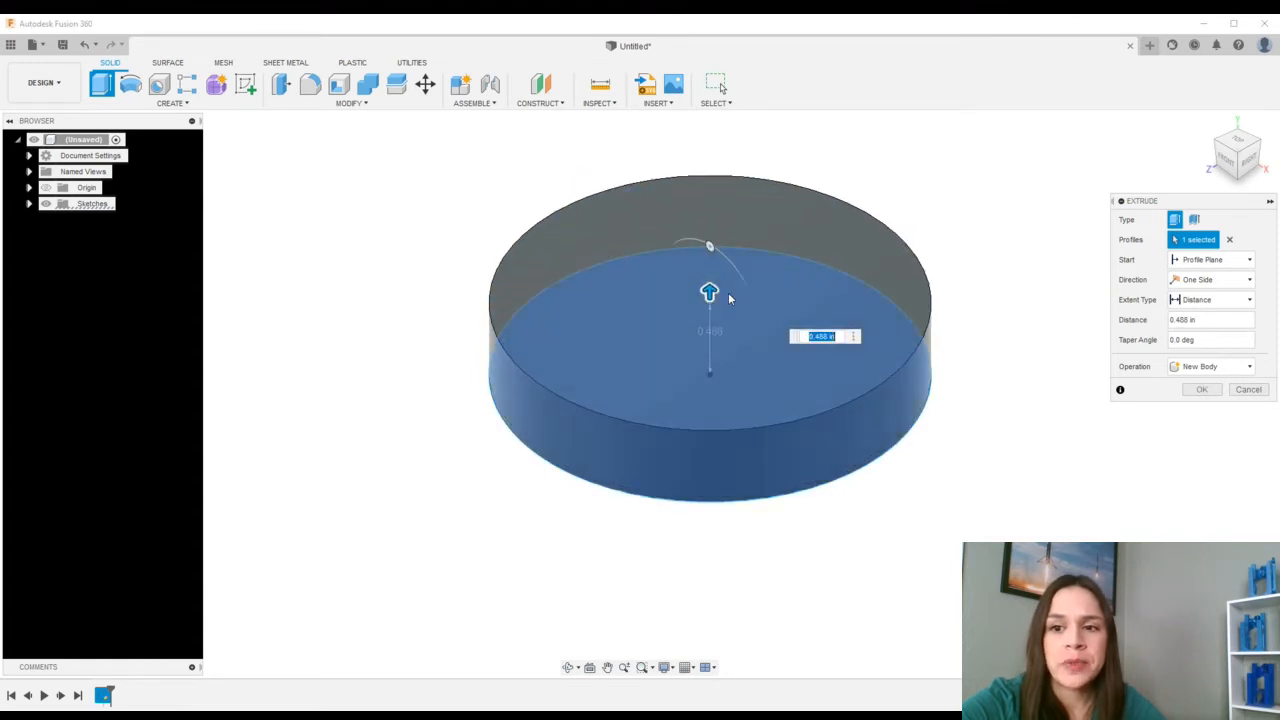
drag(1203, 206, 1065, 148)
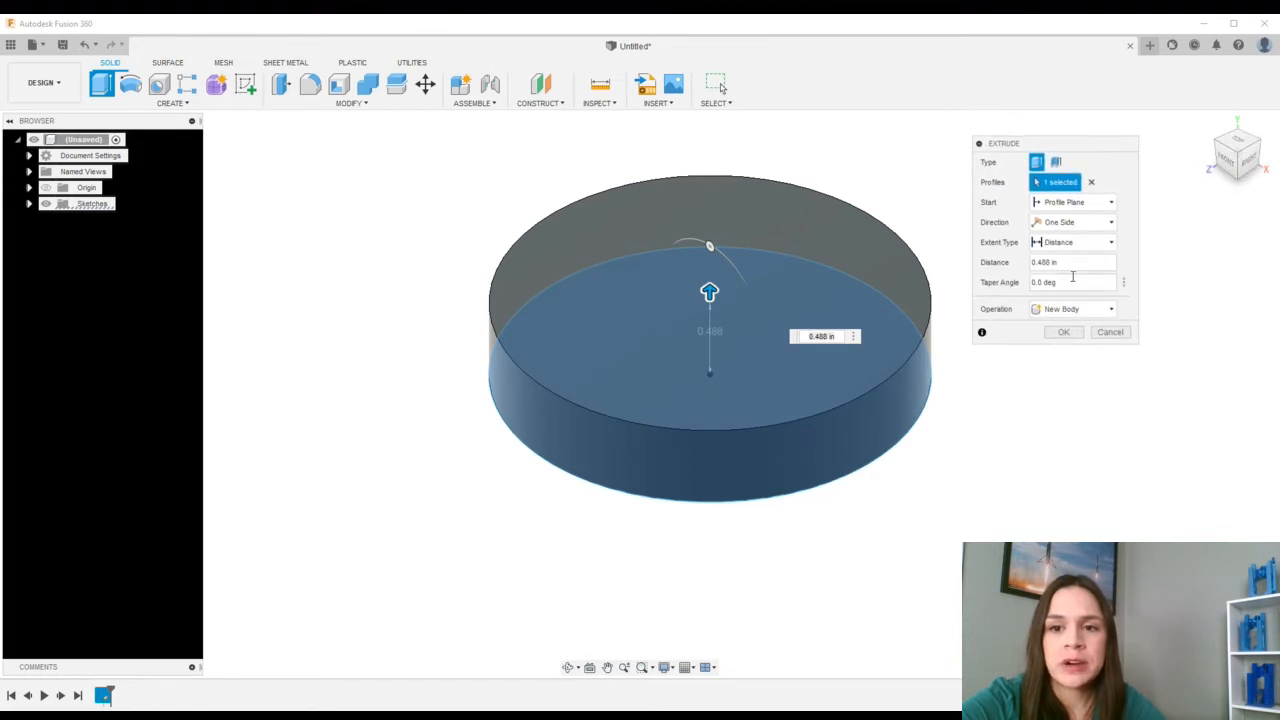
drag(1069, 263, 1021, 264)
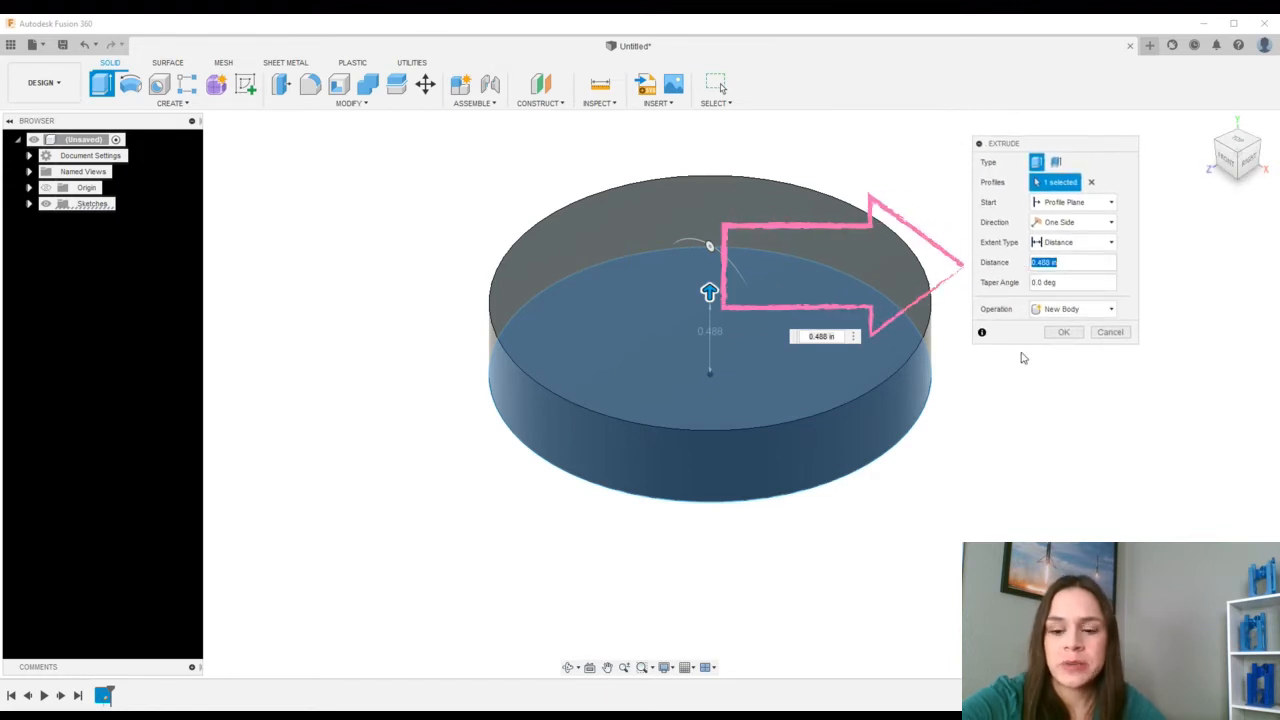
text(2)
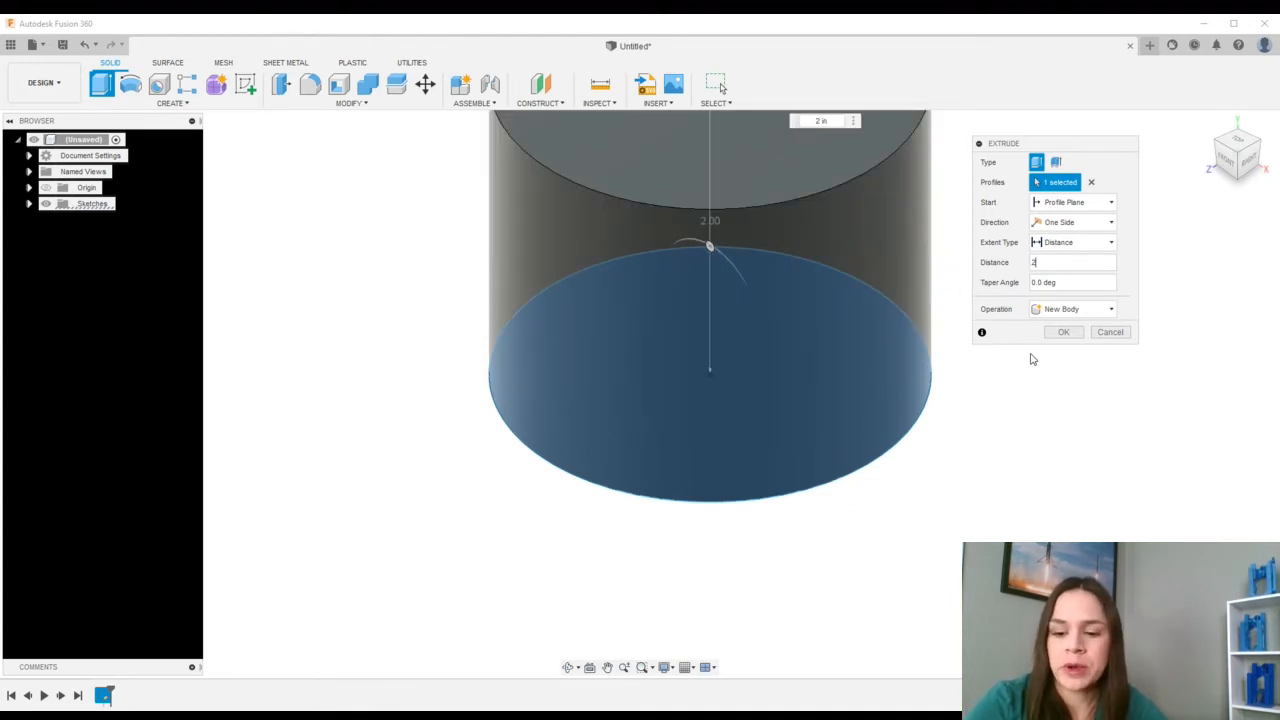
key(Return)
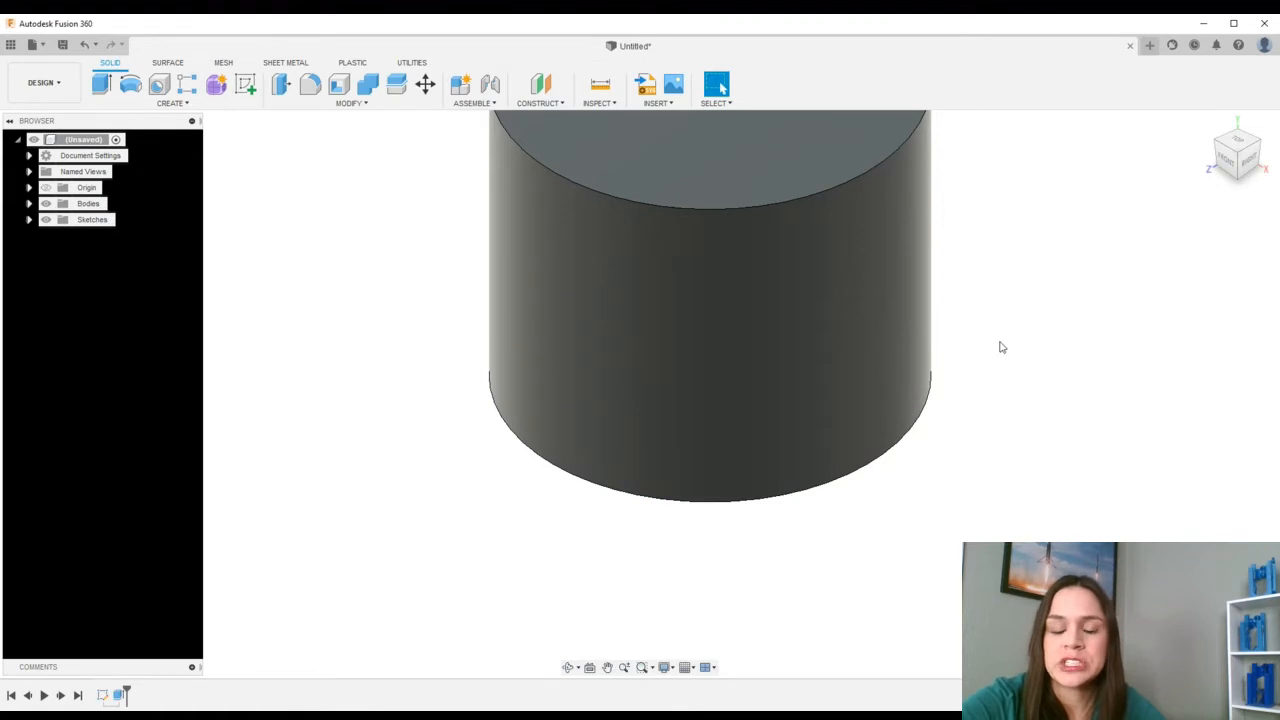
Examine the extruded cylinder at different zoom levels, bringing it to the middle of the view.
scroll(966, 378, up, 2)
scroll(966, 378, down, 4)
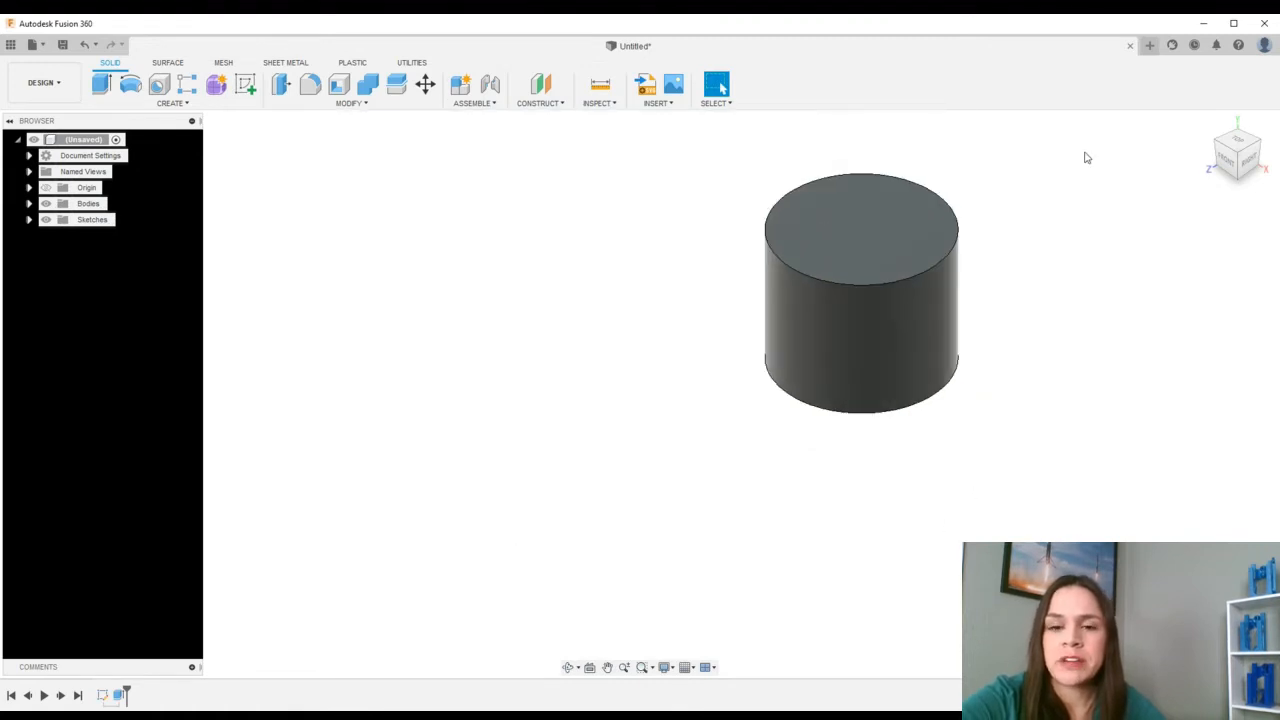
scroll(1083, 157, up, 1)
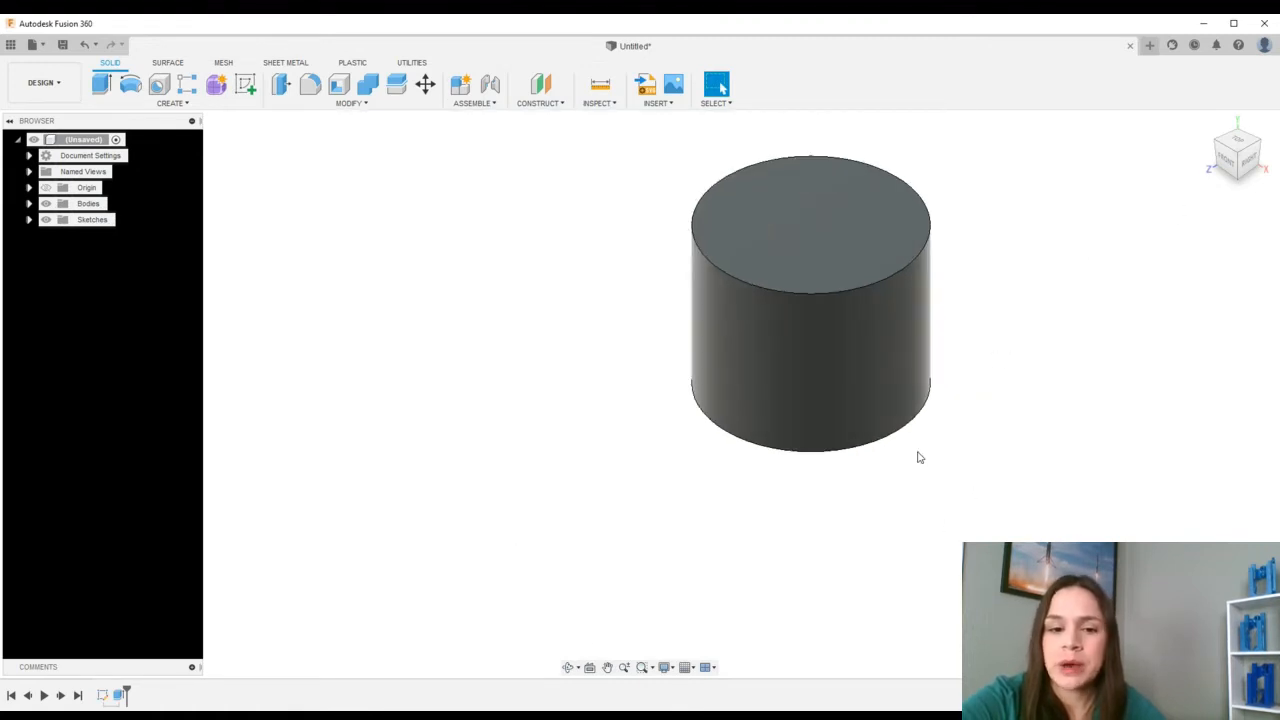
click(568, 667)
click(608, 667)
drag(748, 504, 598, 562)
scroll(860, 390, up, 3)
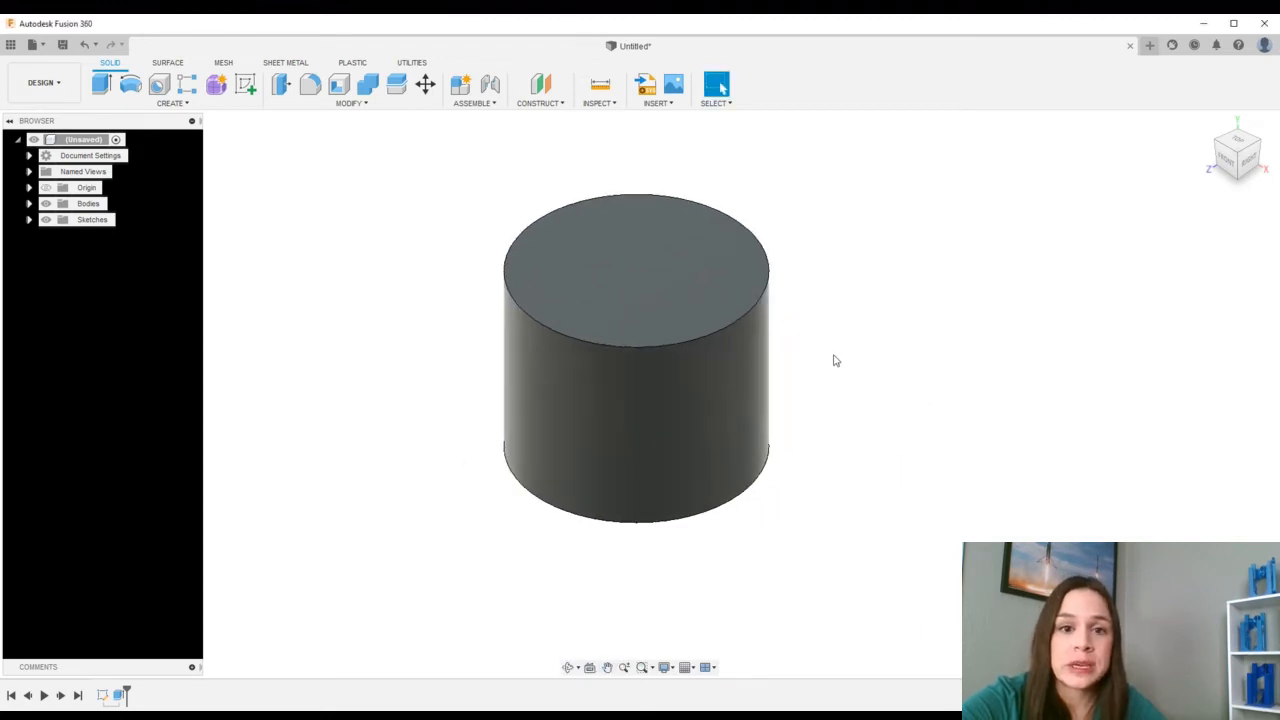
scroll(849, 357, down, 2)
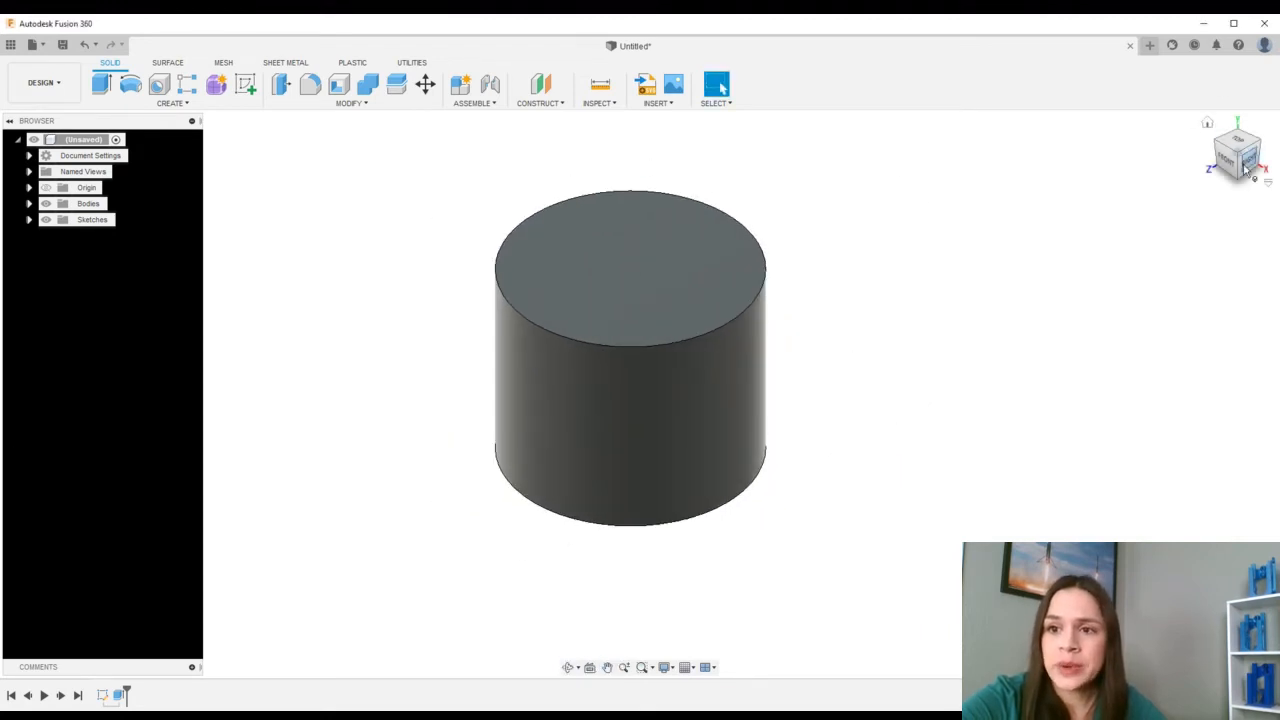
Inspect the cylinder's top face and side wall from several orbited angles, keeping the body centred in view.
mouse_move(634, 366)
shift+middle_down()
mouse_move(646, 415)
mouse_move(615, 385)
mouse_move(605, 430)
shift+middle_up()
drag(1200, 150, 1160, 190)
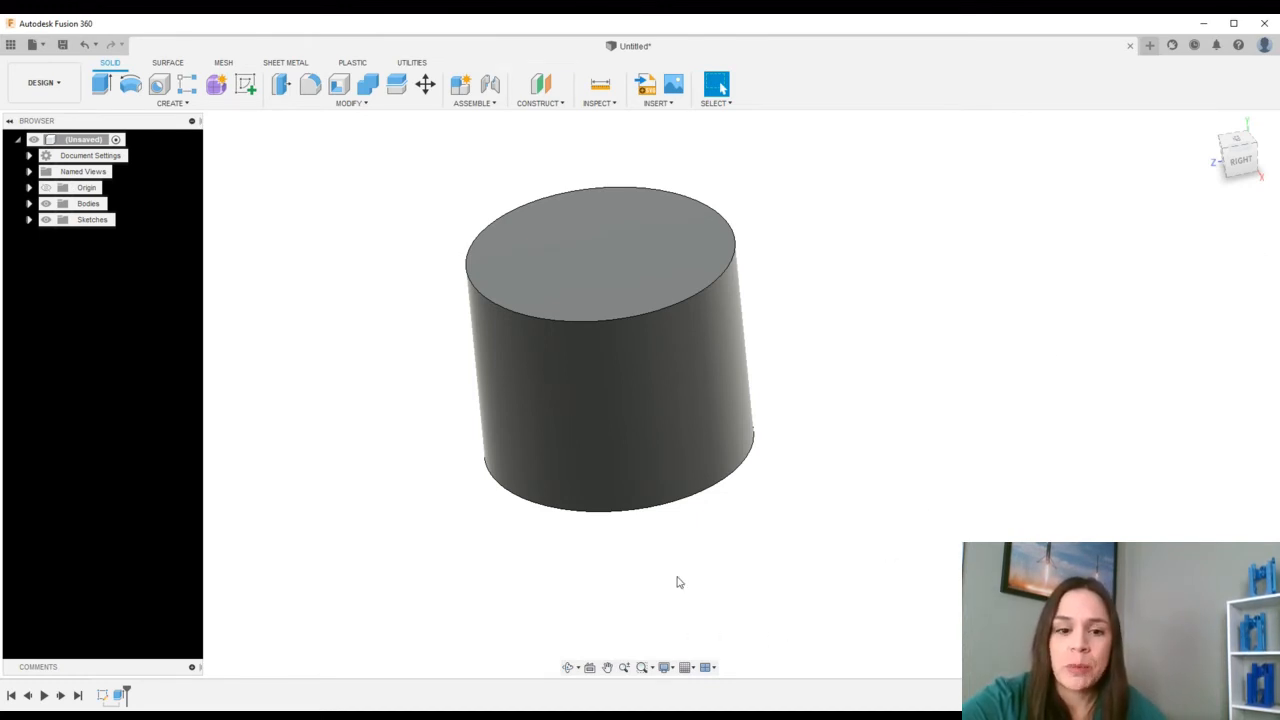
click(570, 668)
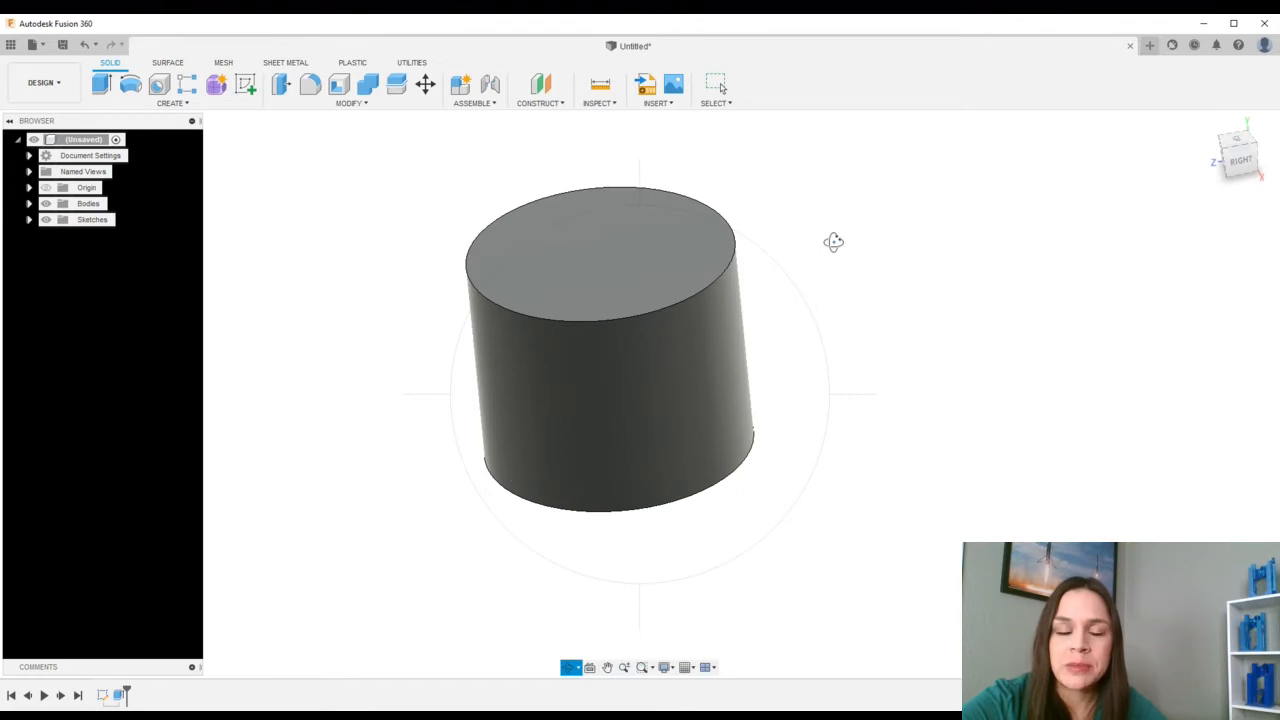
drag(833, 241, 826, 206)
click(720, 86)
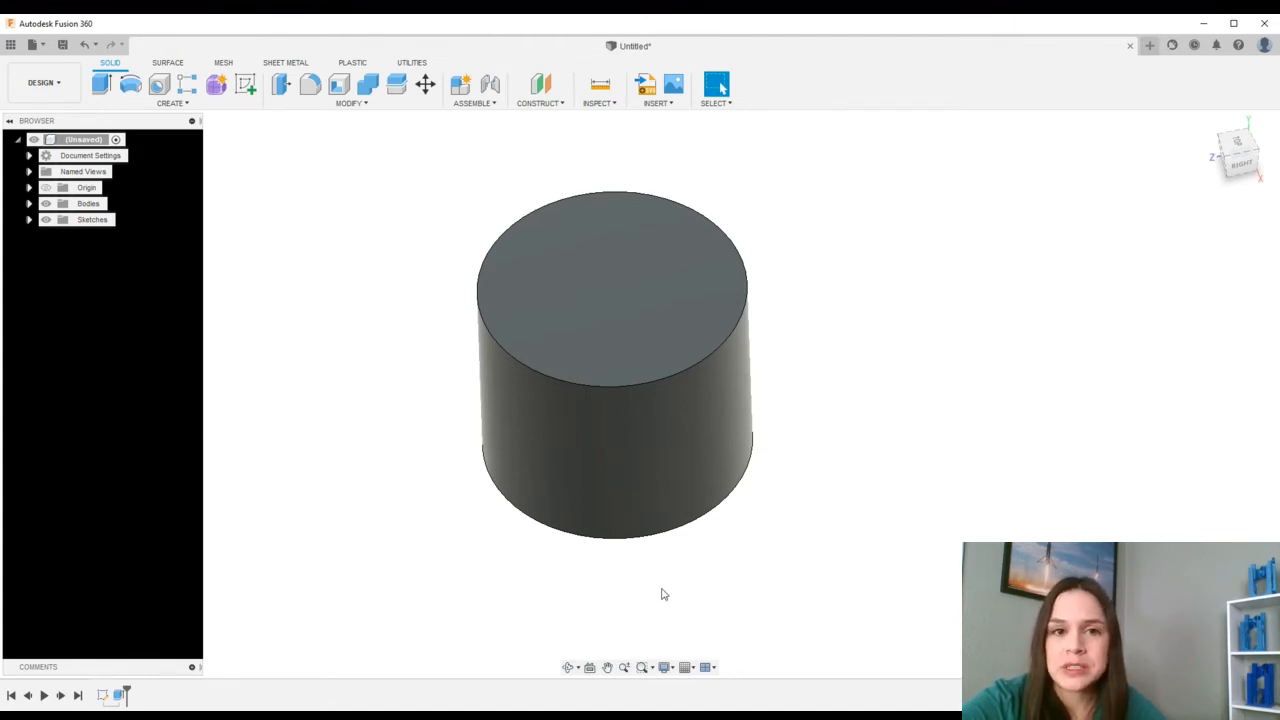
click(609, 668)
drag(776, 356, 800, 391)
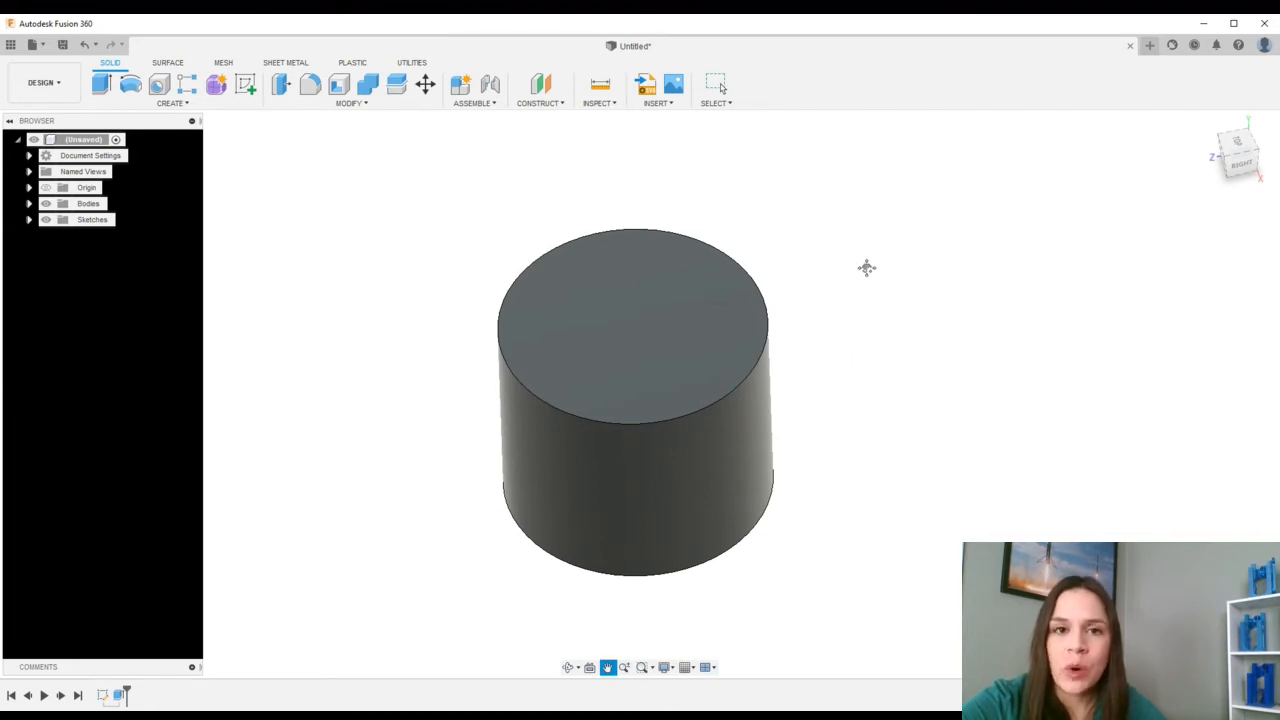
drag(866, 267, 850, 238)
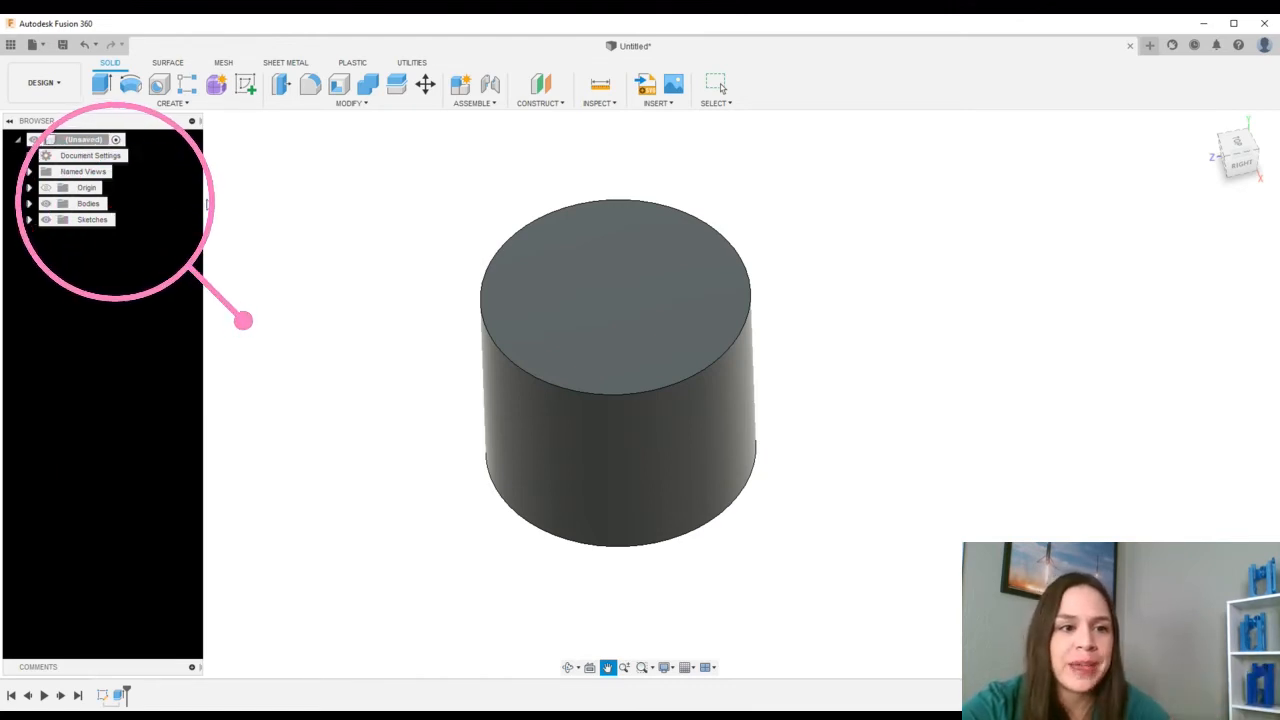
key(Escape)
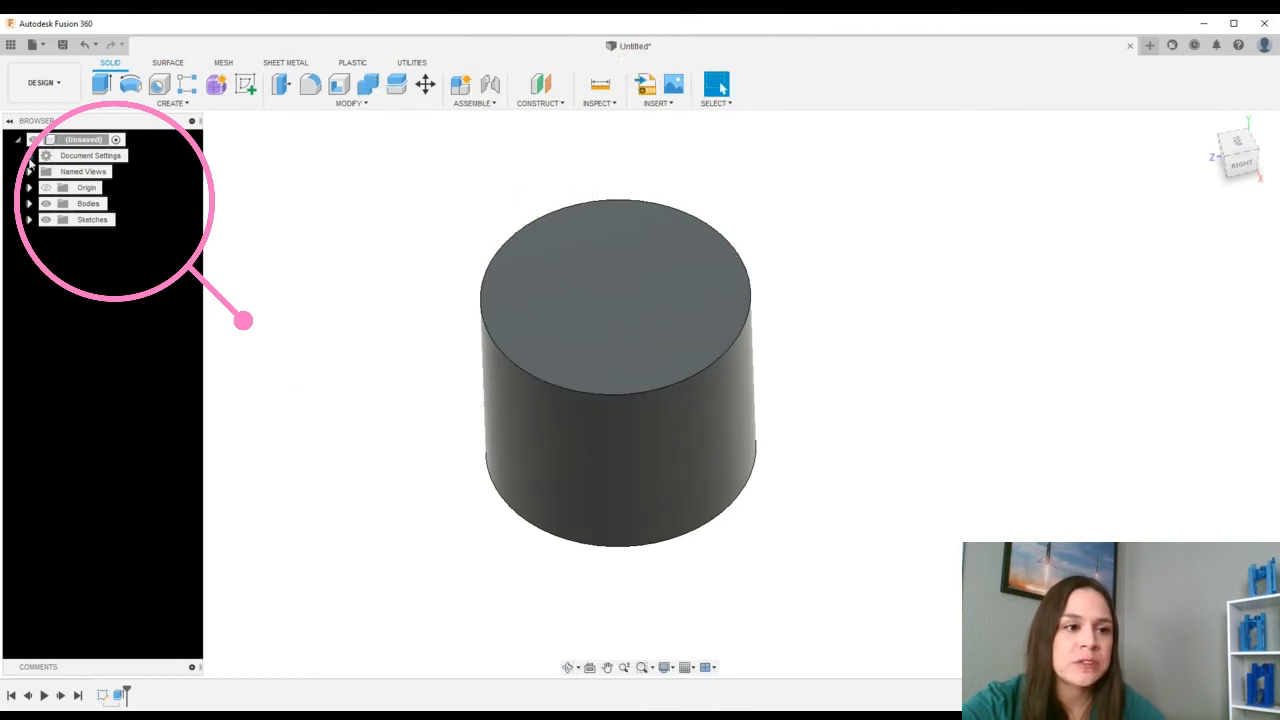
Check the document's active unit type in its settings and leave it unchanged.
click(29, 156)
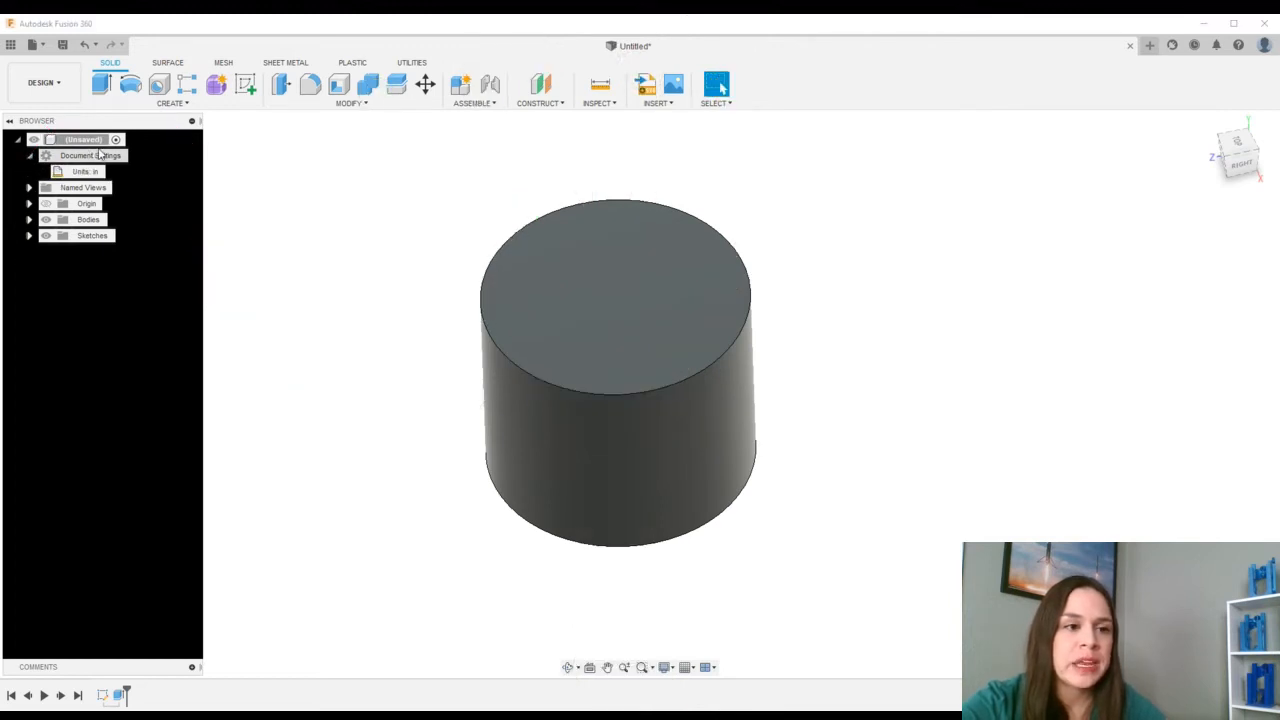
mouse_move(91, 173)
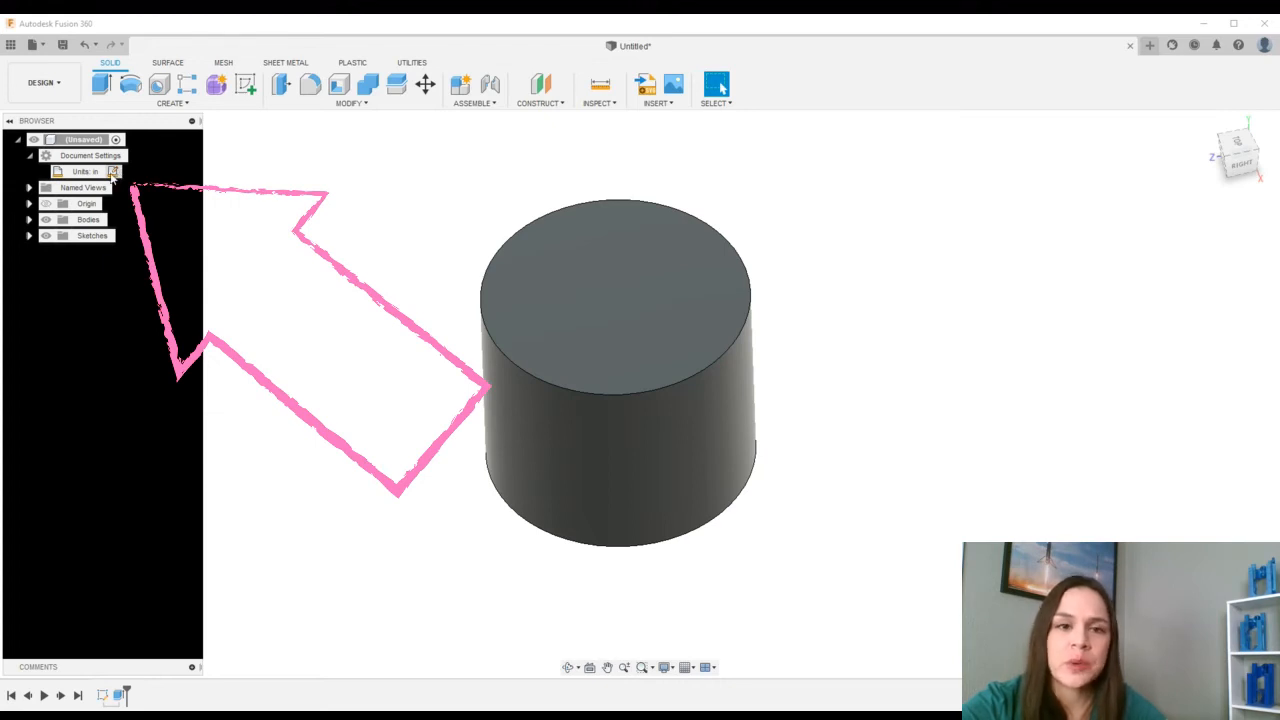
click(113, 172)
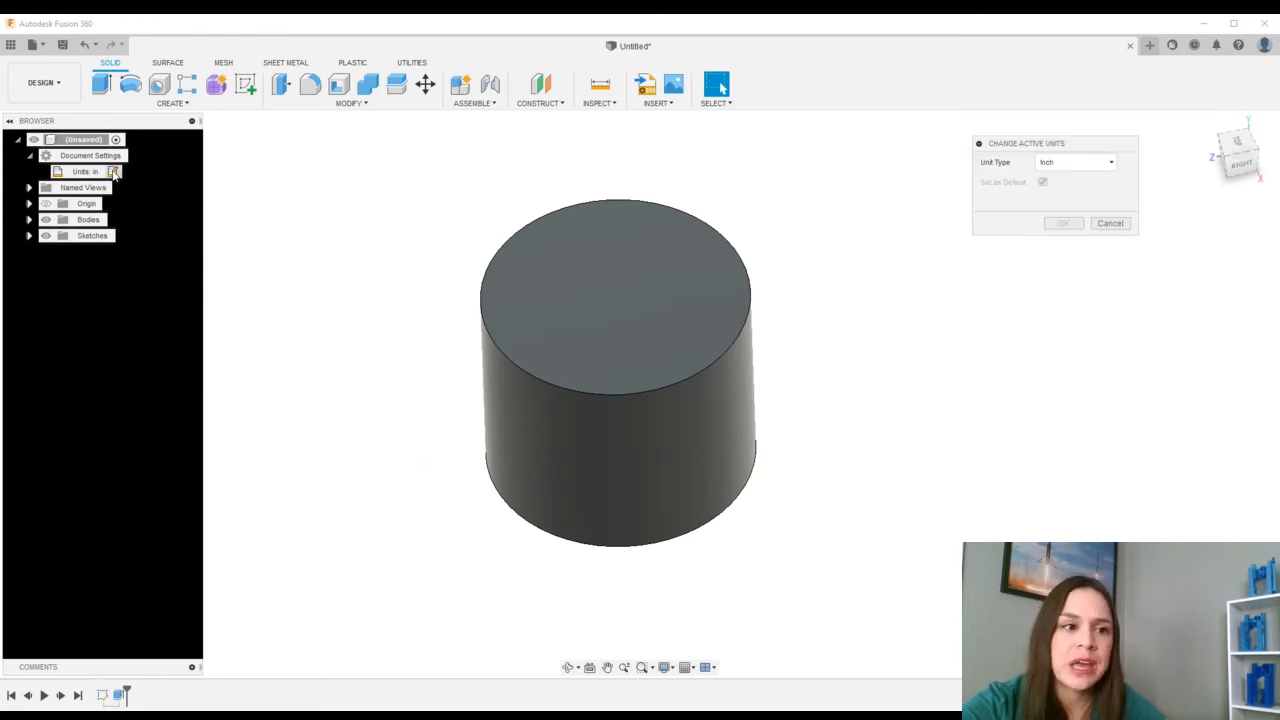
click(1121, 224)
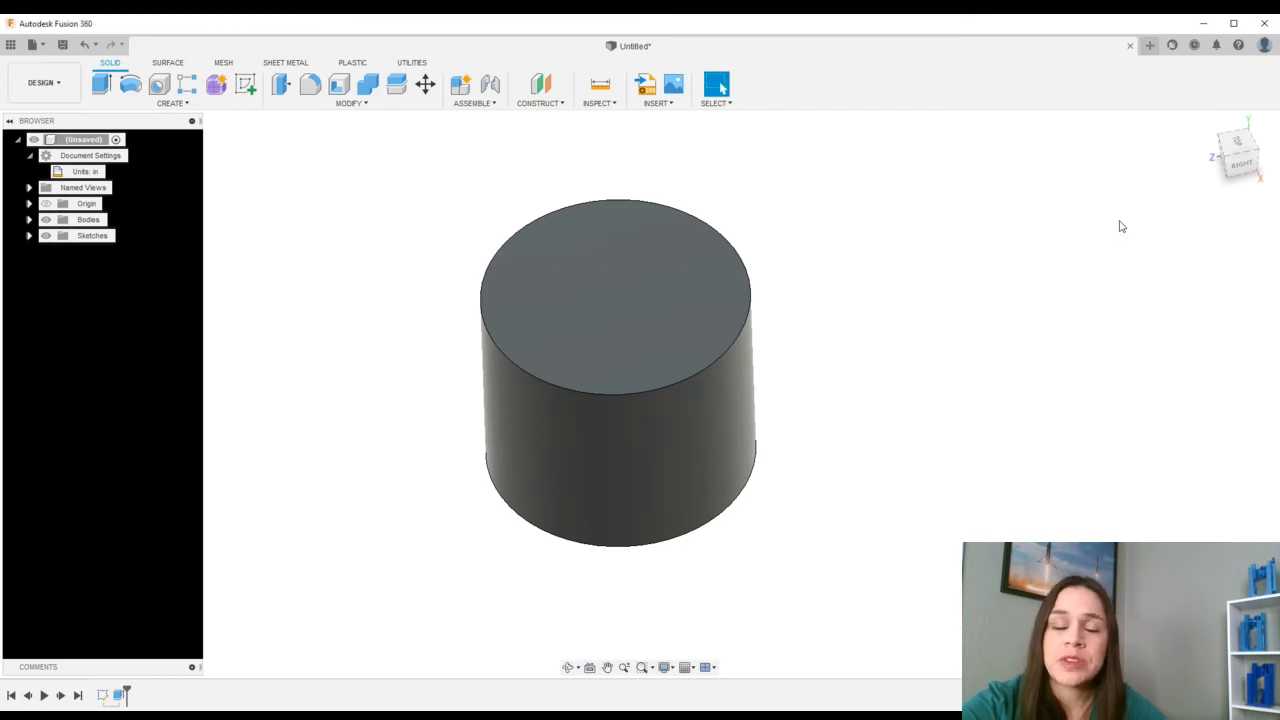
Review the contents of the Sketches and Origin folders and the list of available solid creation commands.
click(29, 235)
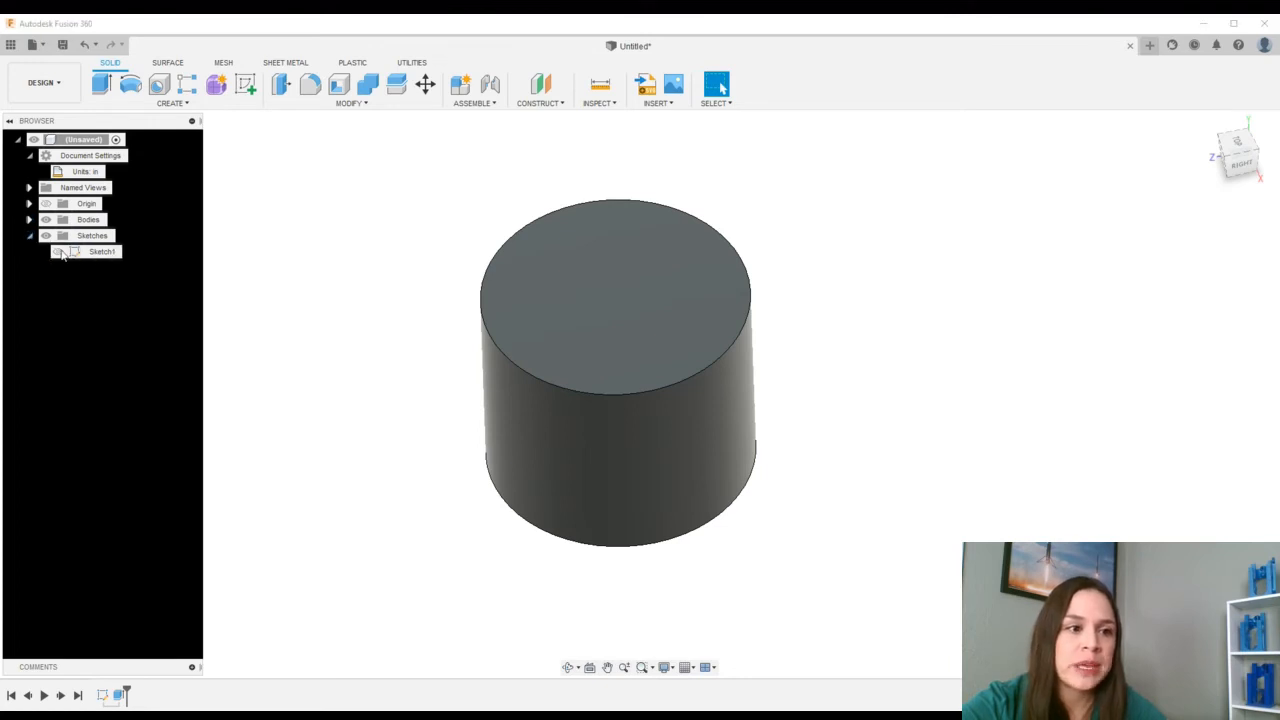
click(29, 203)
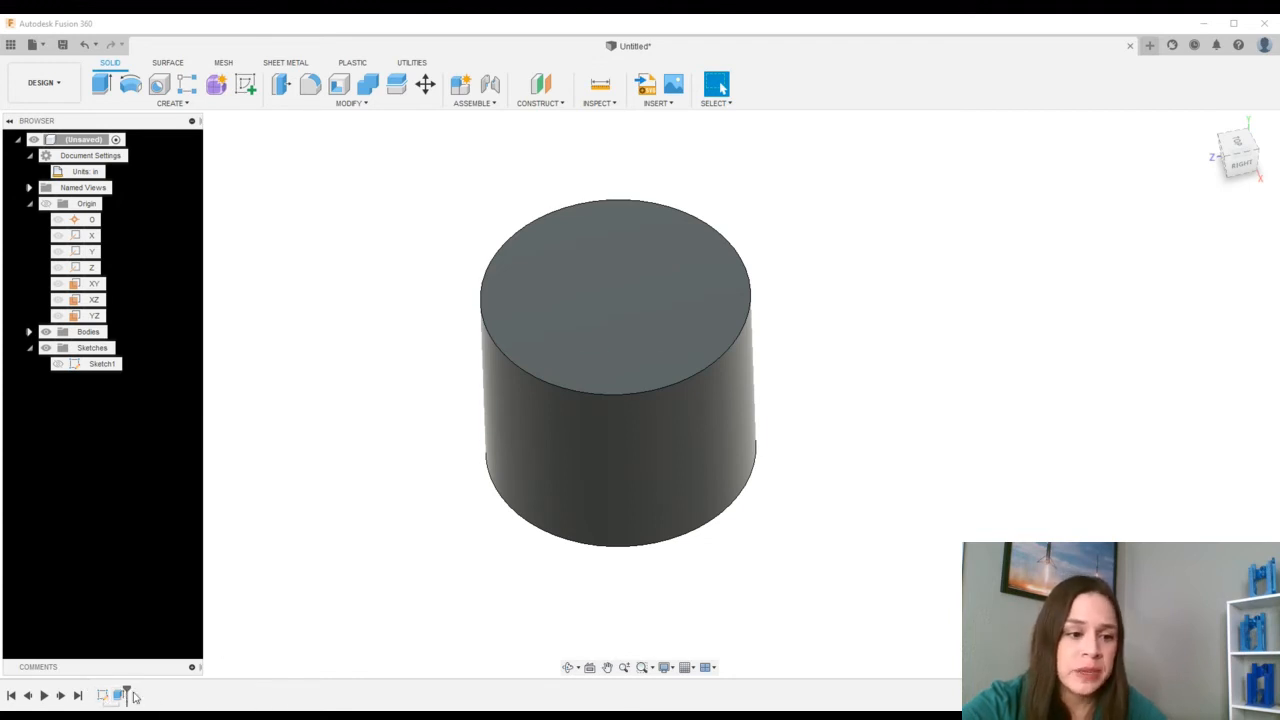
click(171, 103)
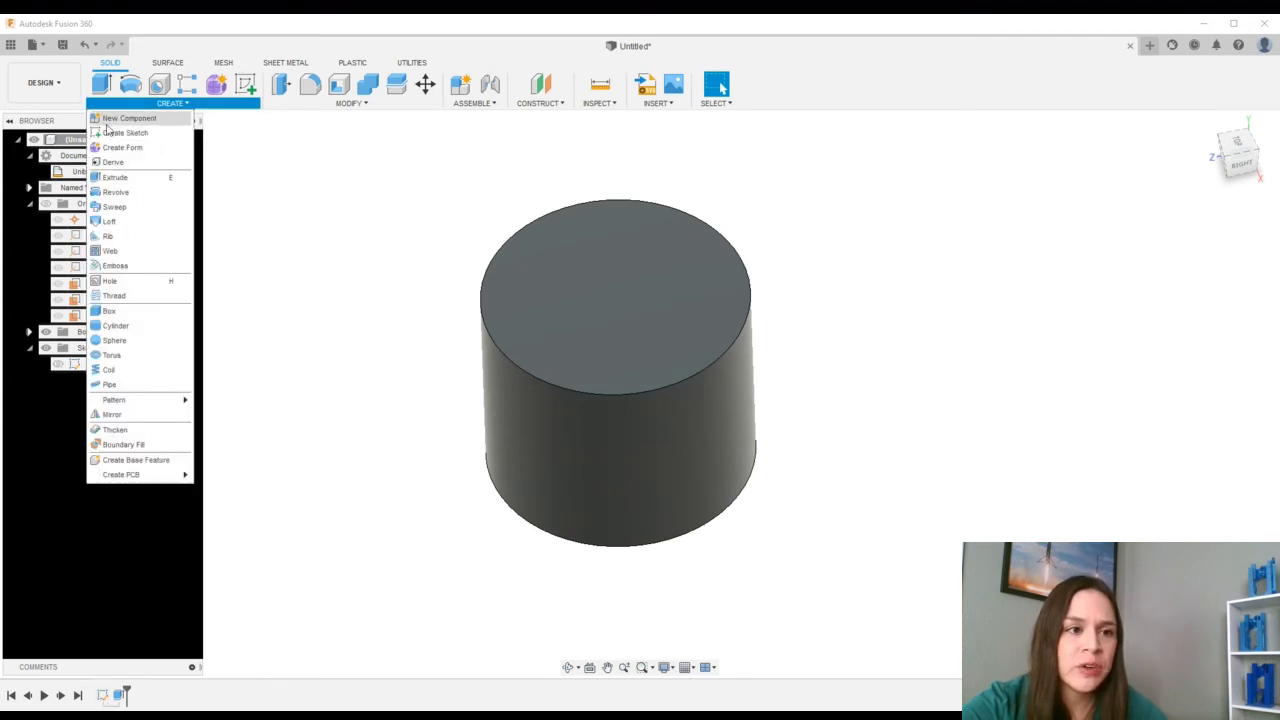
click(340, 682)
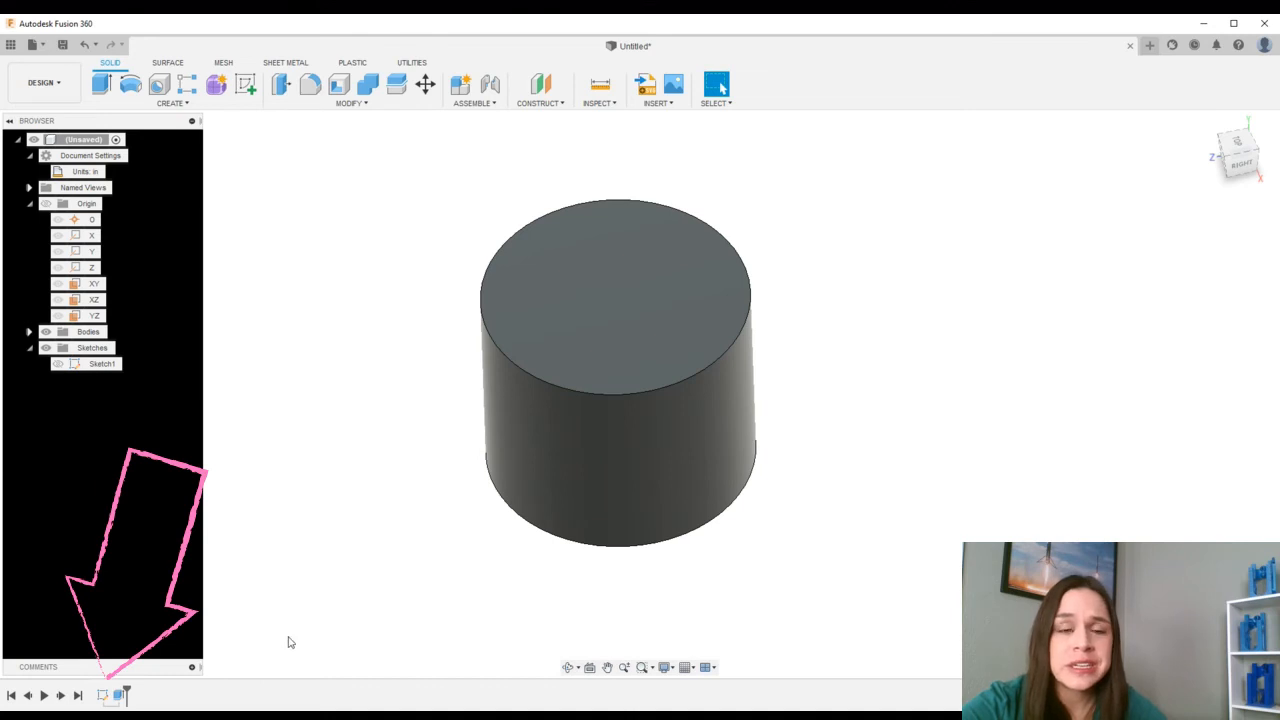
Reopen the cylinder's base circle sketch from the design history and inspect it centred in the view.
click(103, 696)
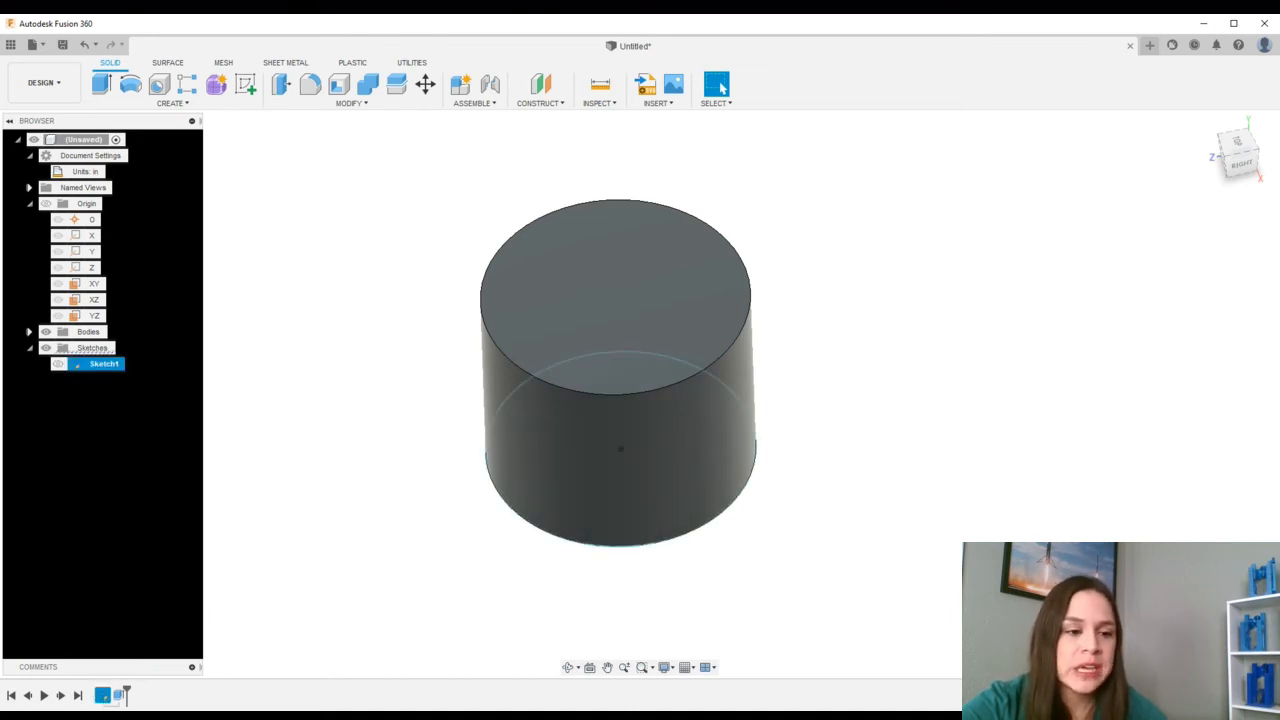
click(262, 514)
click(104, 698)
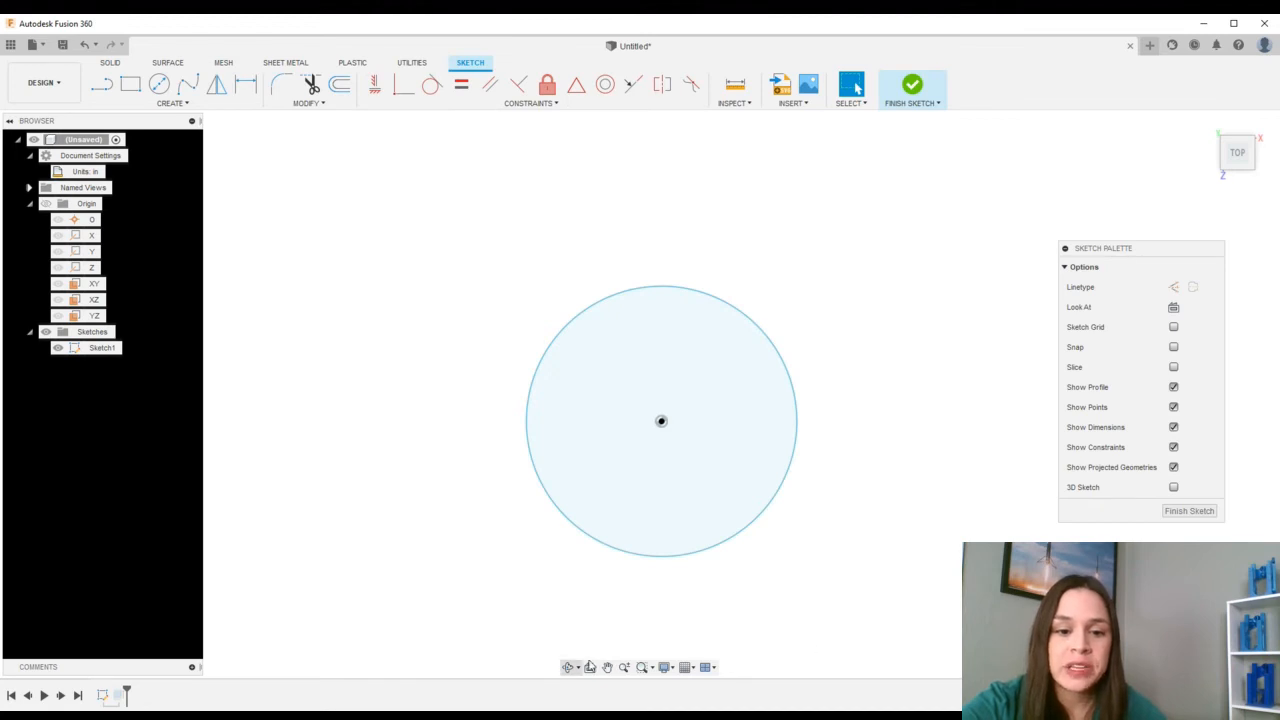
click(607, 667)
mouse_move(758, 583)
mouse_down()
mouse_move(697, 553)
mouse_move(706, 546)
mouse_up()
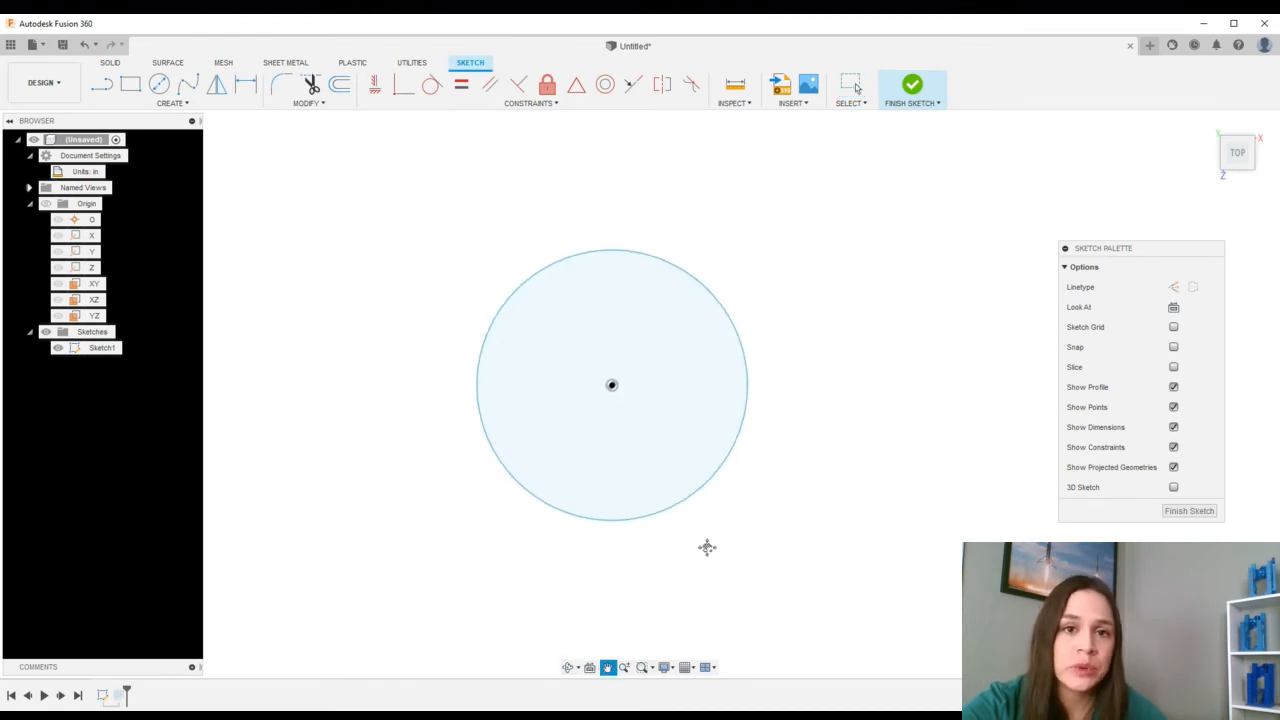
key(Escape)
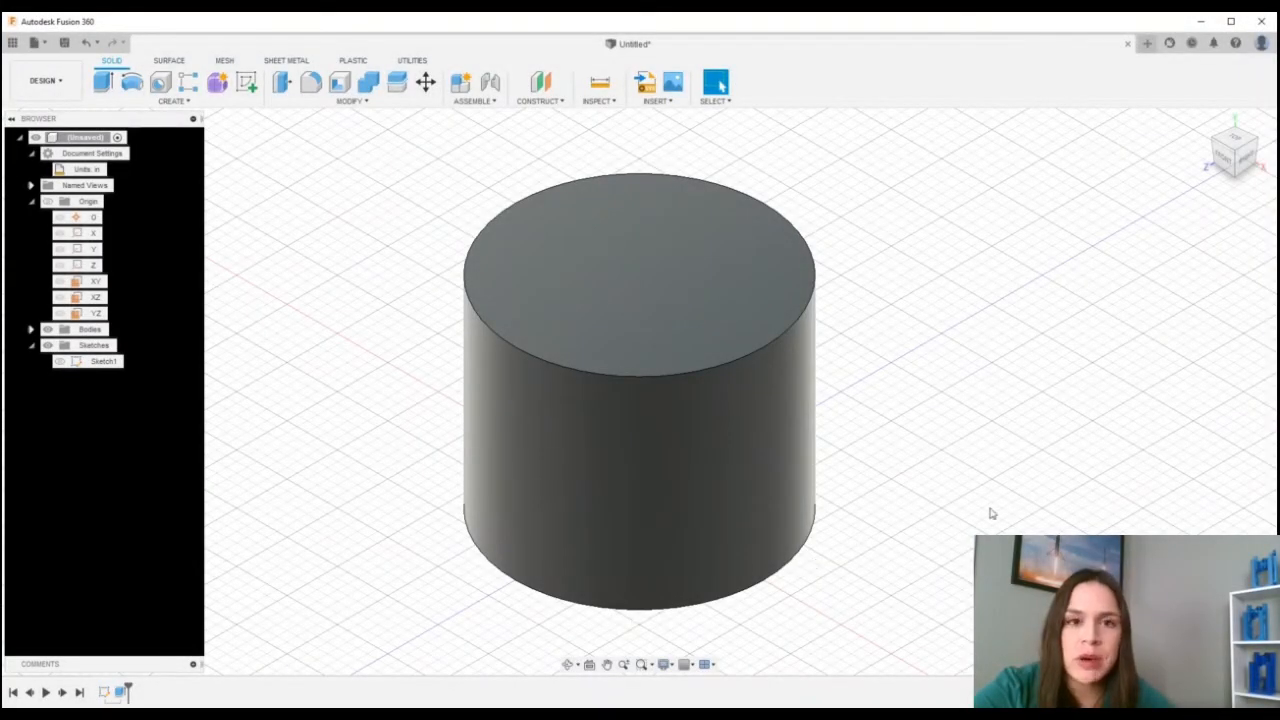
Turn off the layout grid around the cylinder and check the grid options.
click(686, 664)
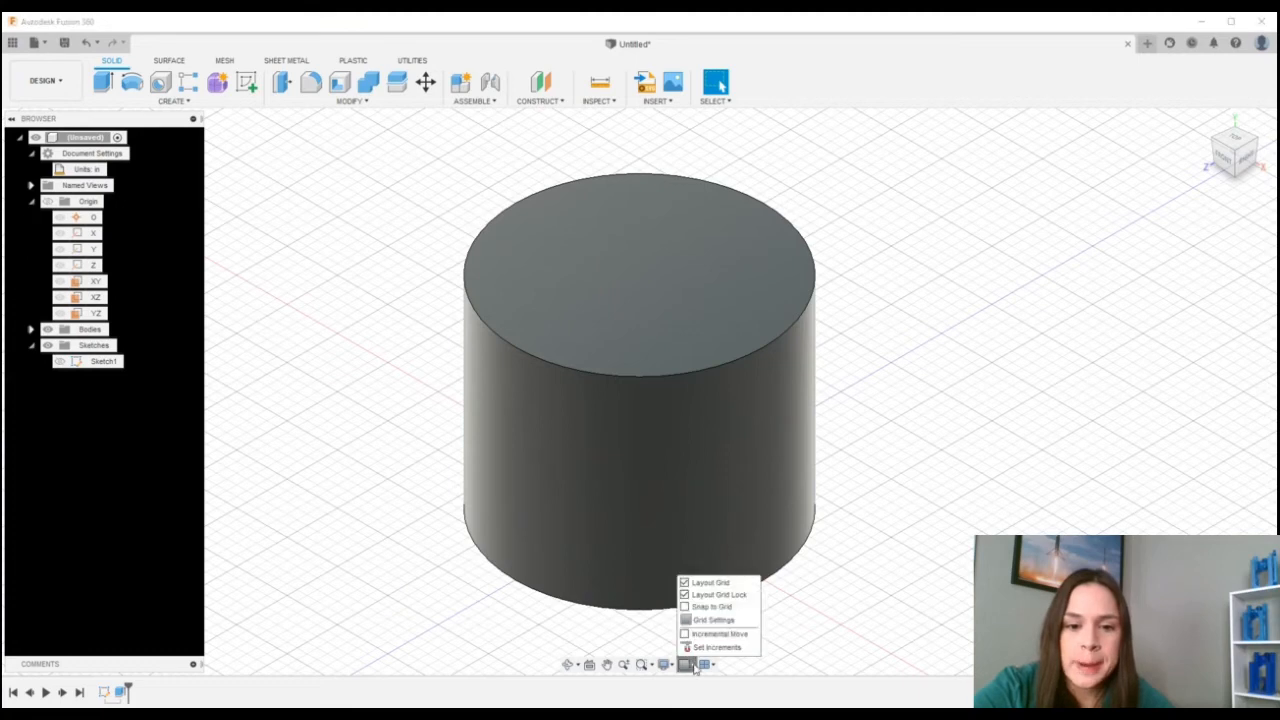
click(686, 582)
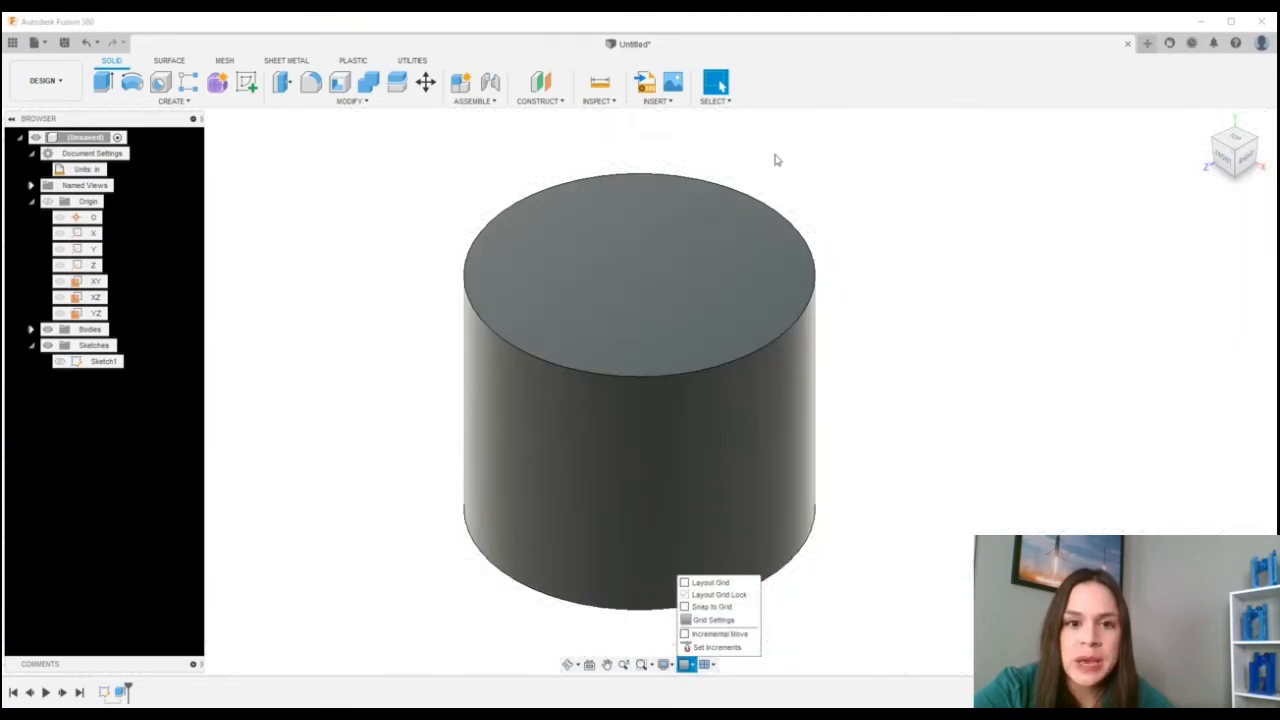
click(1132, 394)
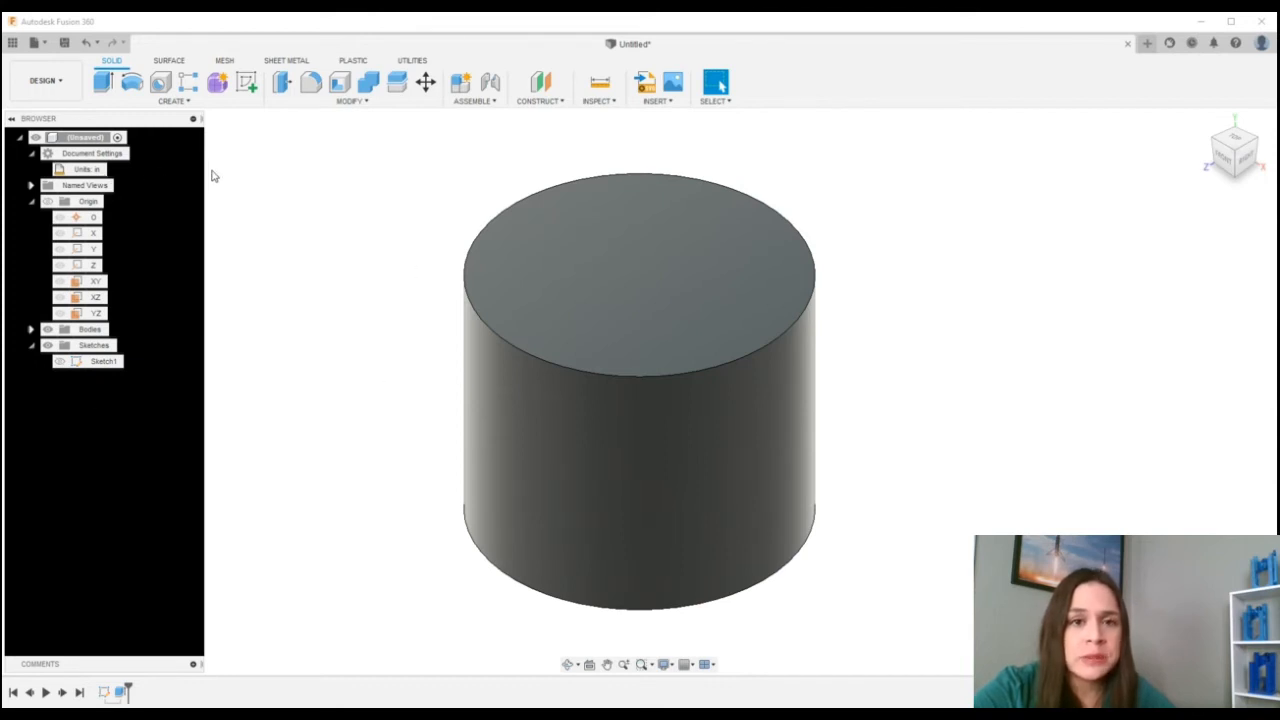
mouse_move(106, 176)
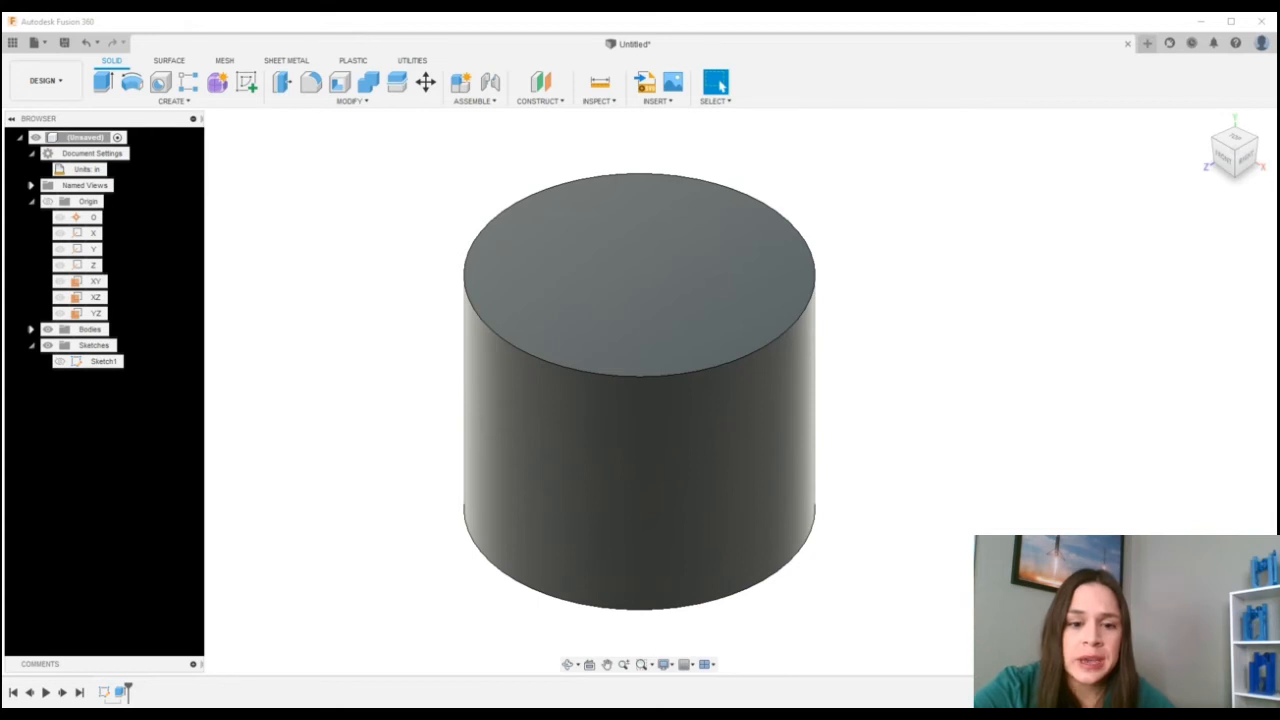
click(693, 665)
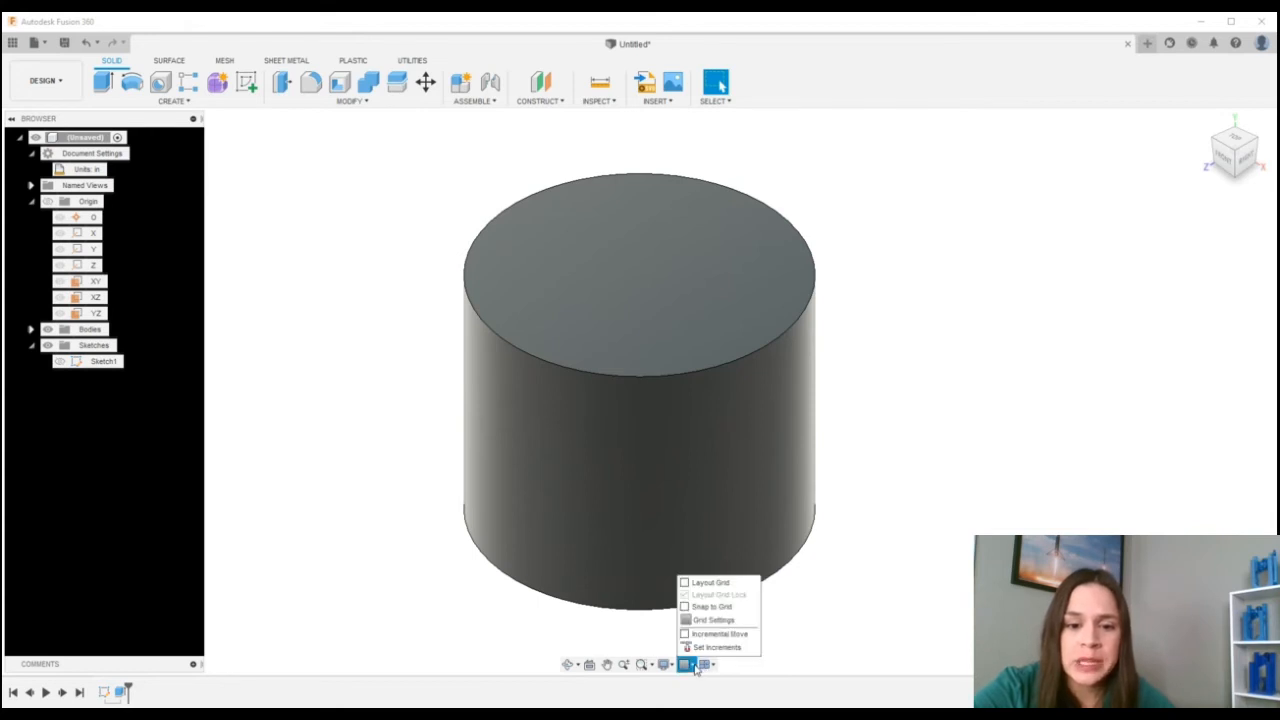
click(821, 635)
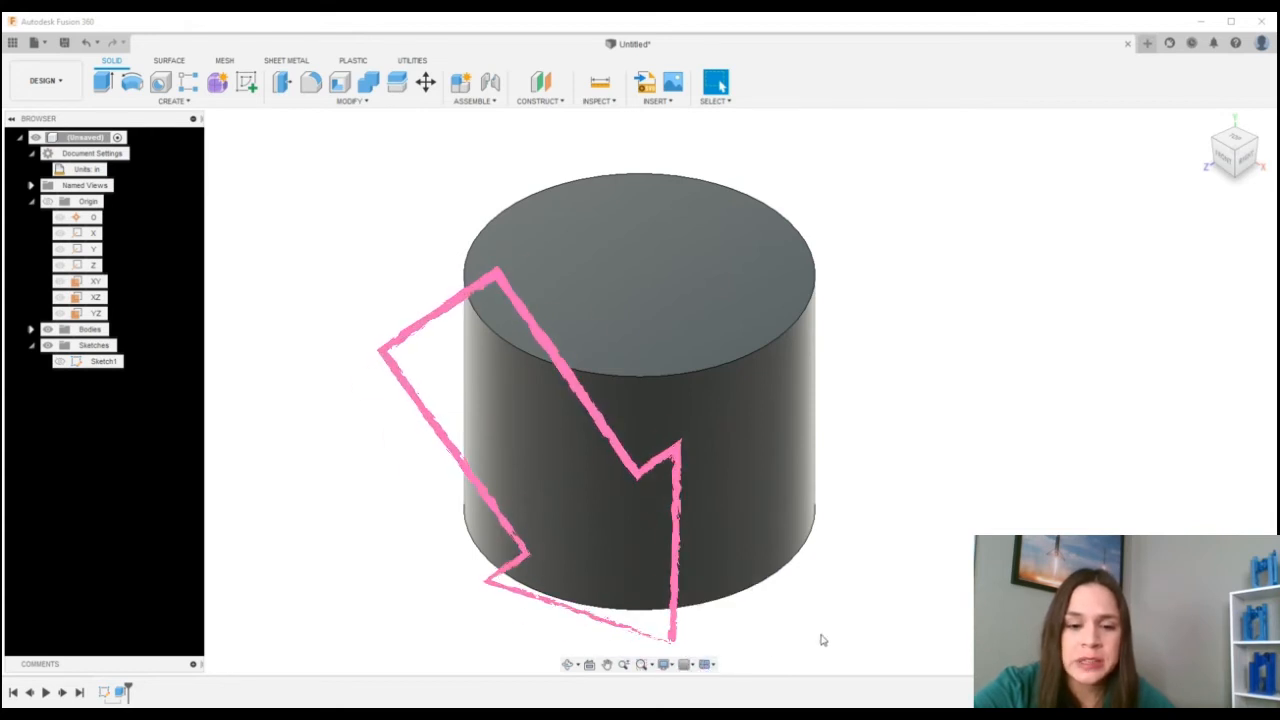
Turn the layout grid back on around the cylinder.
click(694, 665)
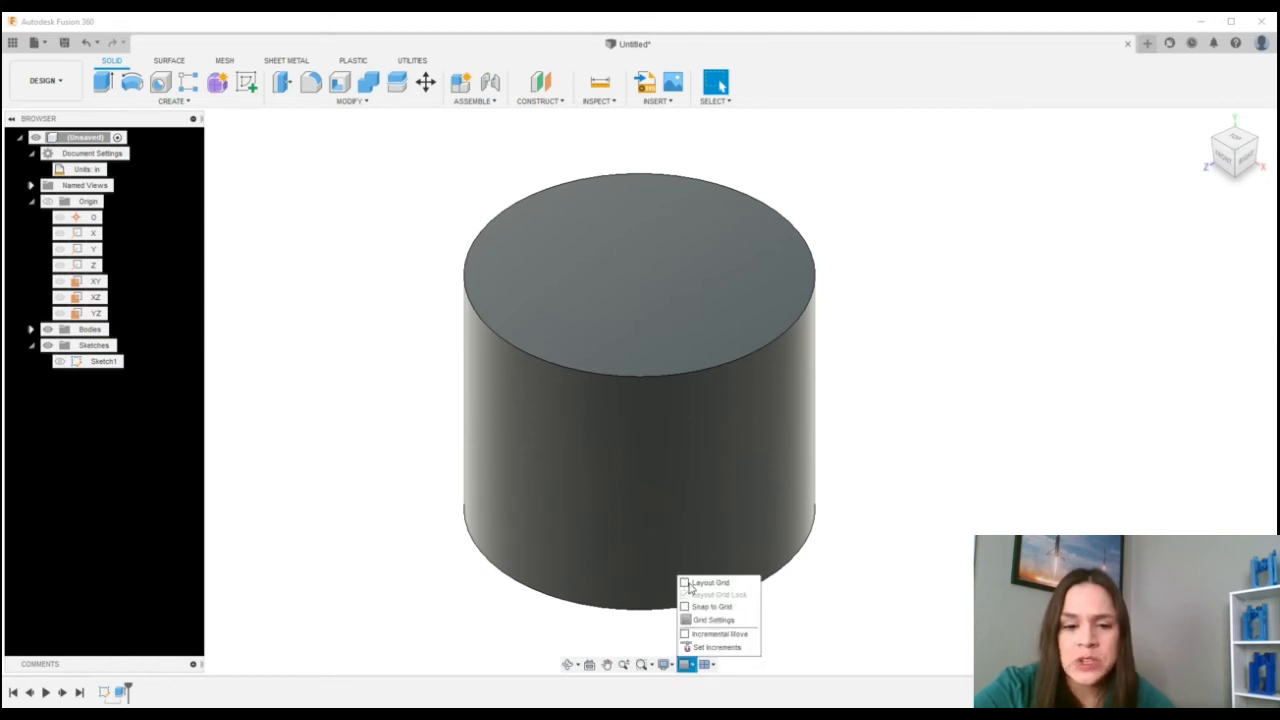
click(685, 583)
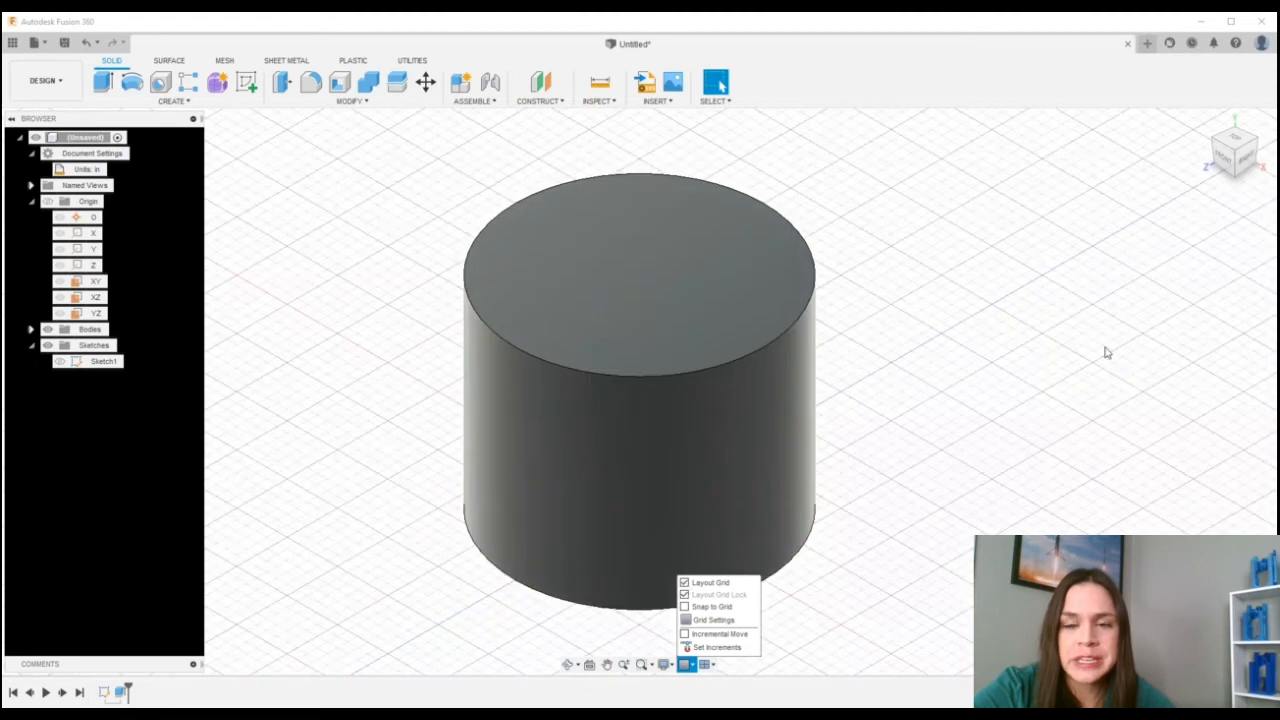
click(1095, 278)
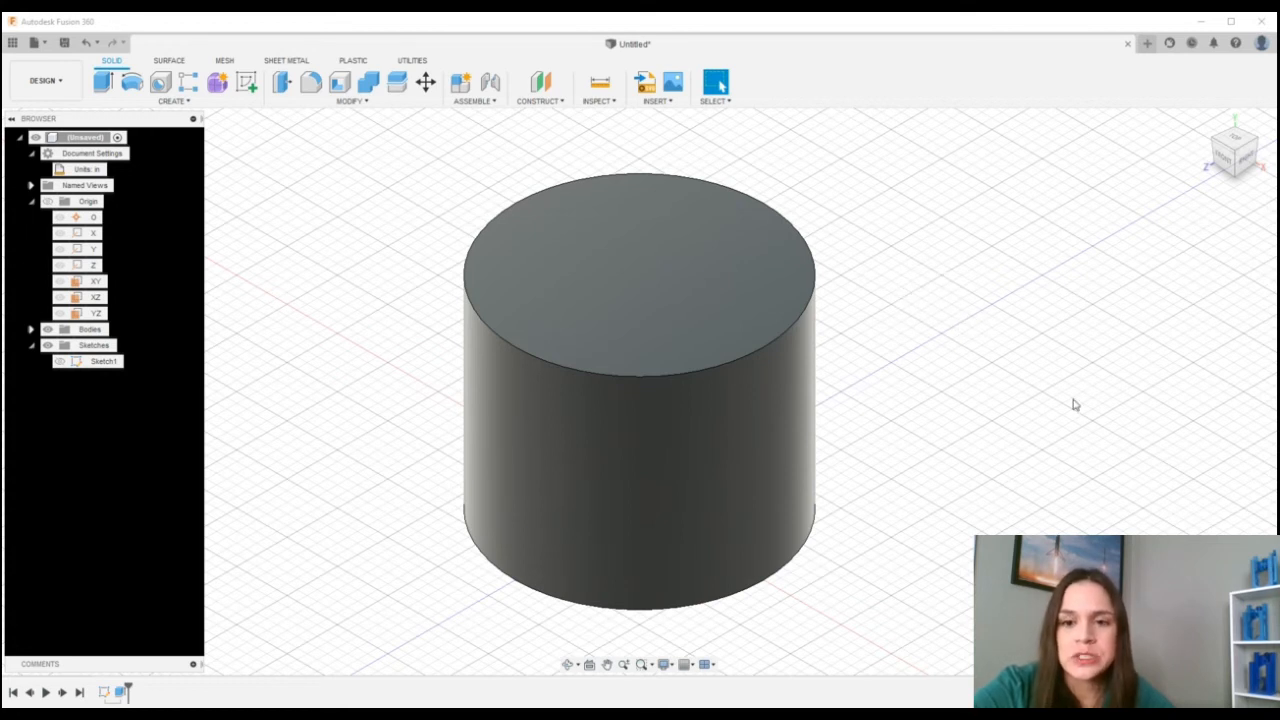
Examine the cylinder against the layout grid at closer and wider zoom levels.
scroll(742, 601, up, 2)
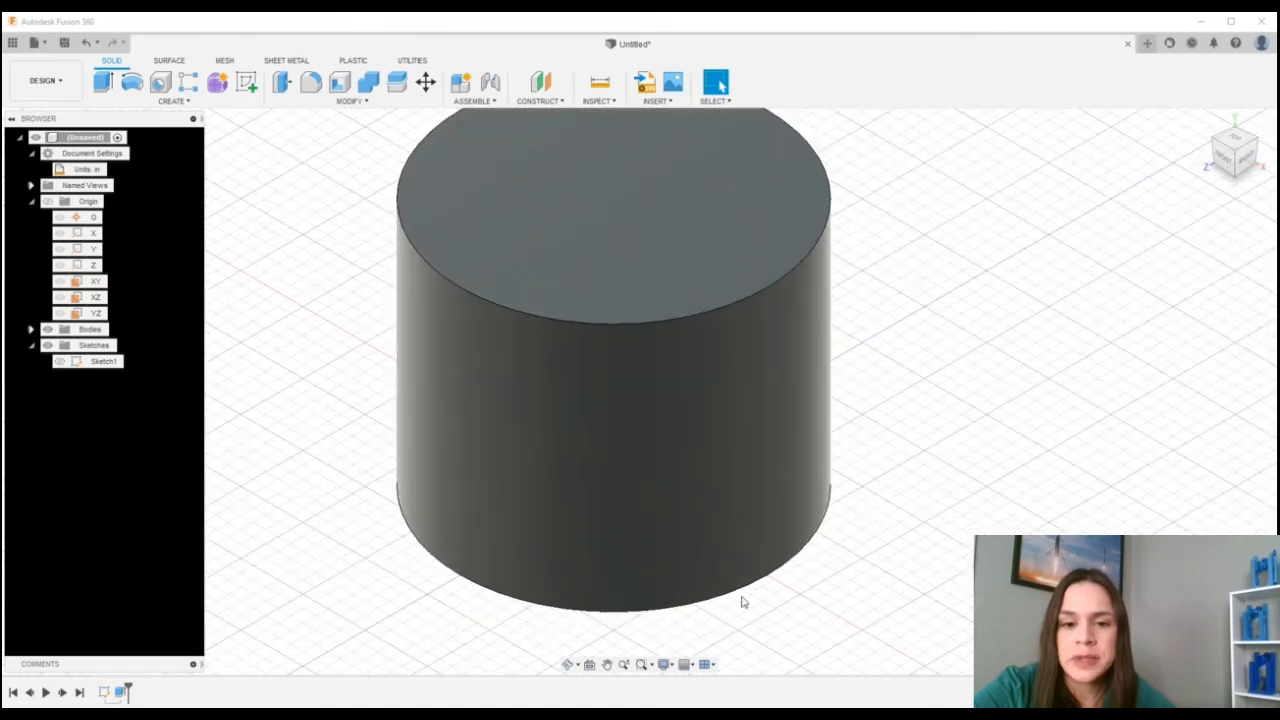
scroll(742, 601, down, 3)
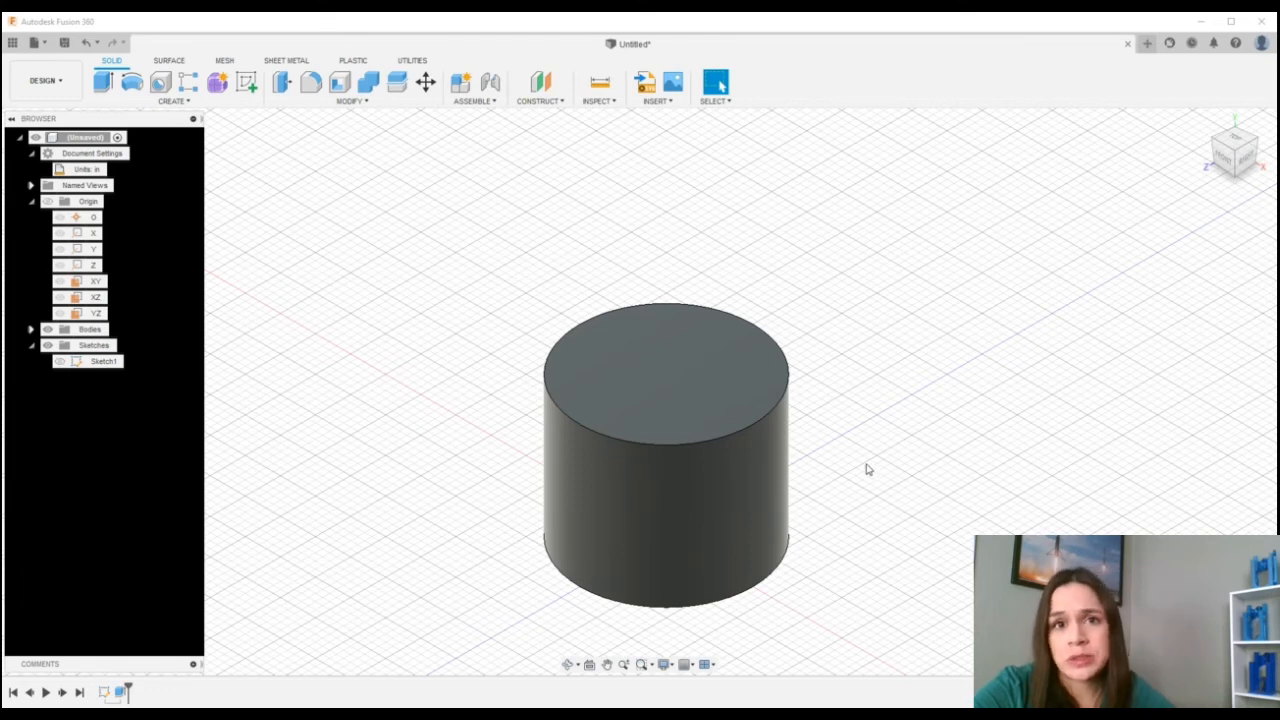
scroll(867, 469, up, 2)
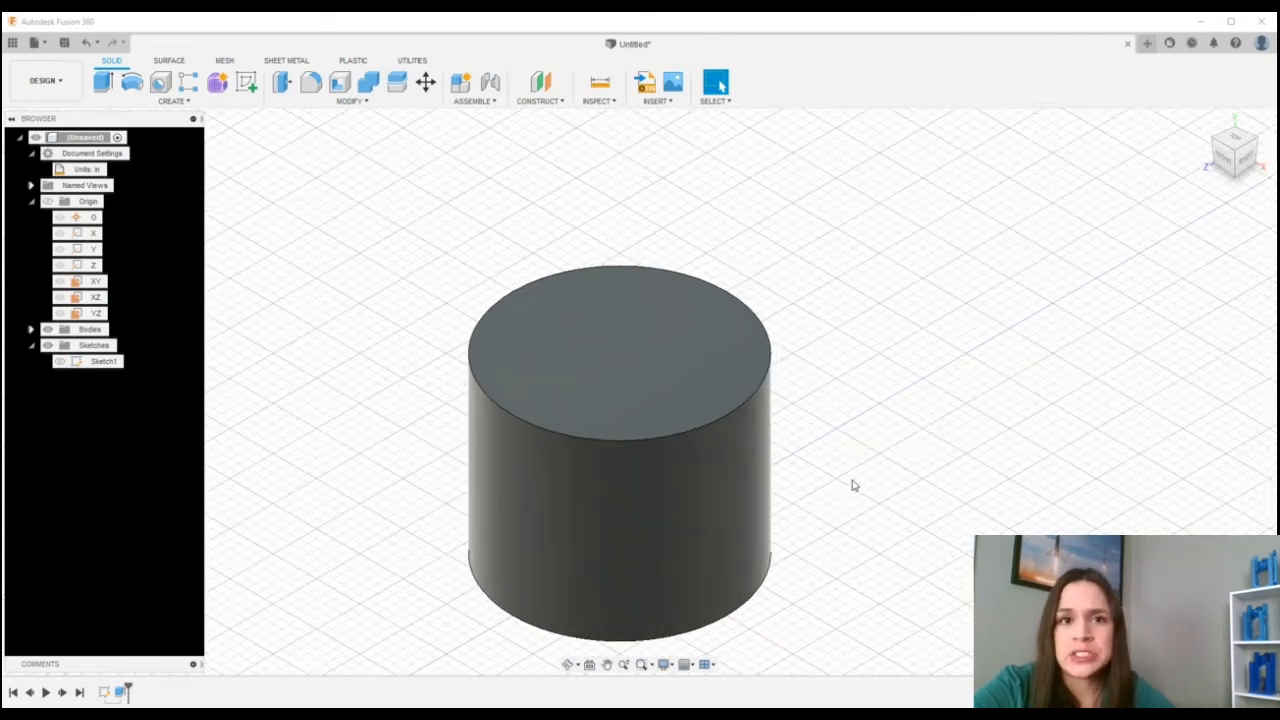
scroll(768, 555, down, 3)
scroll(779, 642, up, 1)
scroll(778, 611, down, 2)
scroll(785, 634, up, 1)
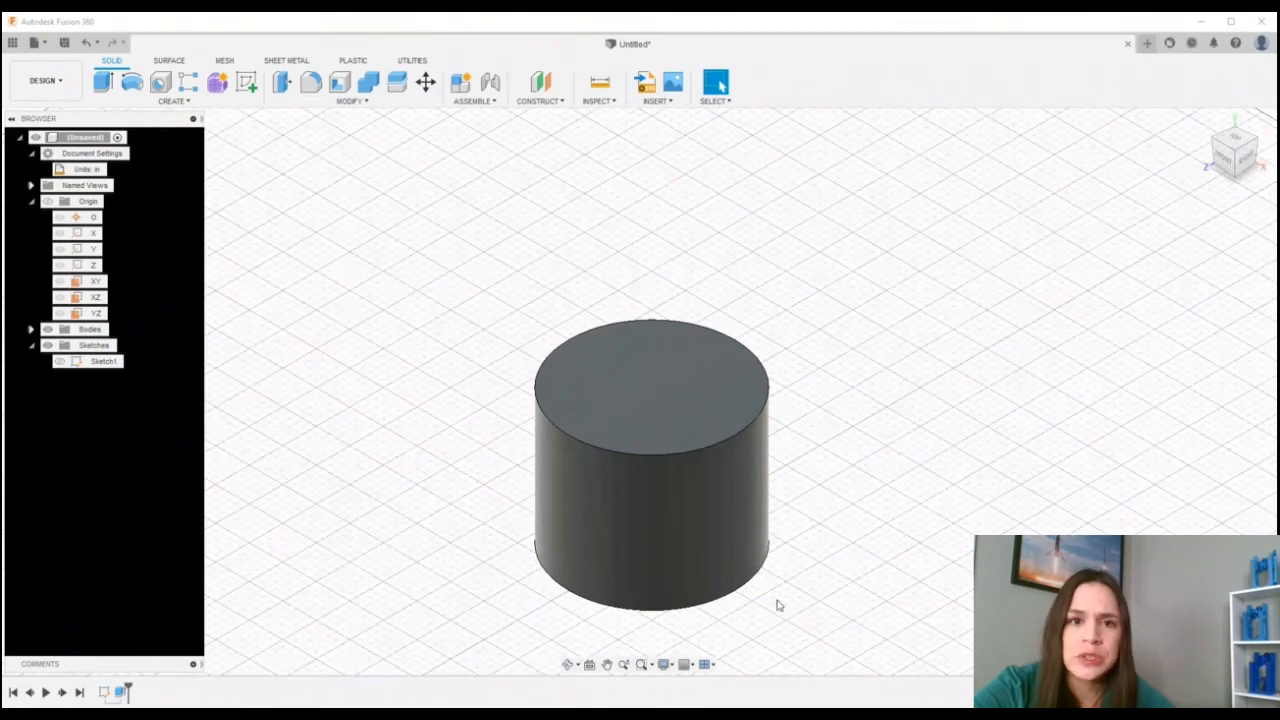
Turn off the layout grid around the cylinder.
scroll(770, 600, up, 1)
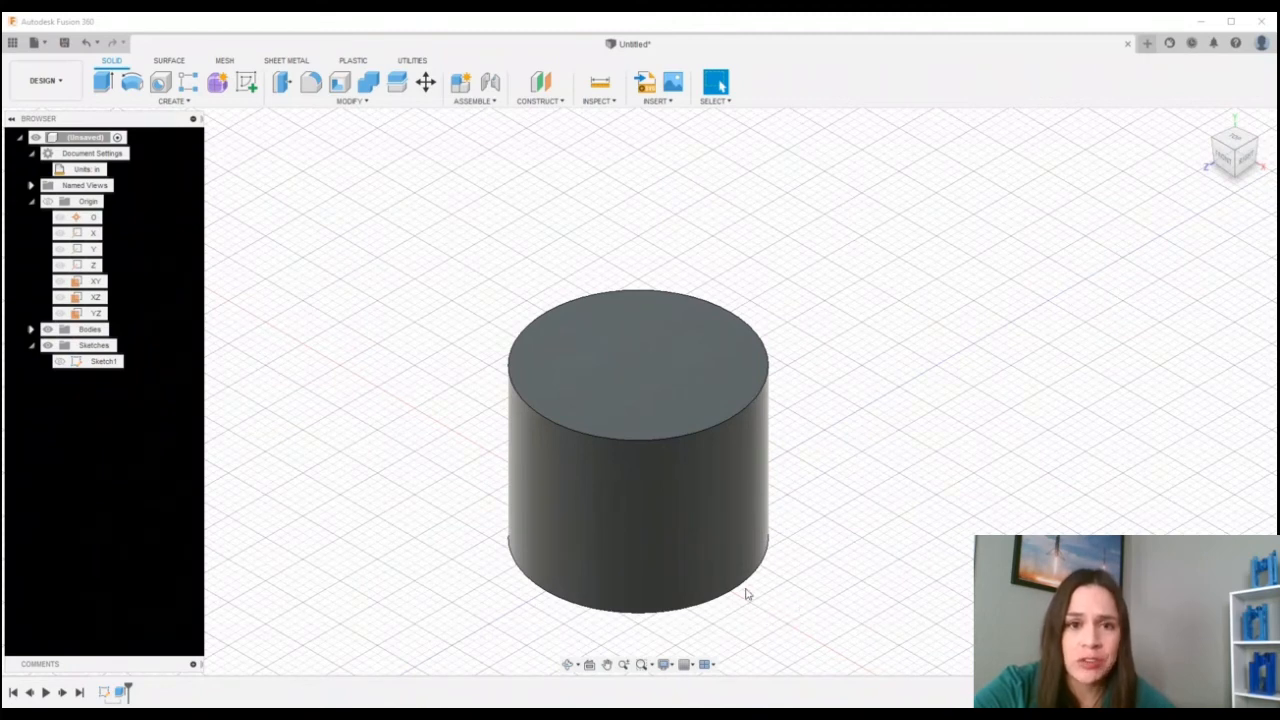
click(694, 665)
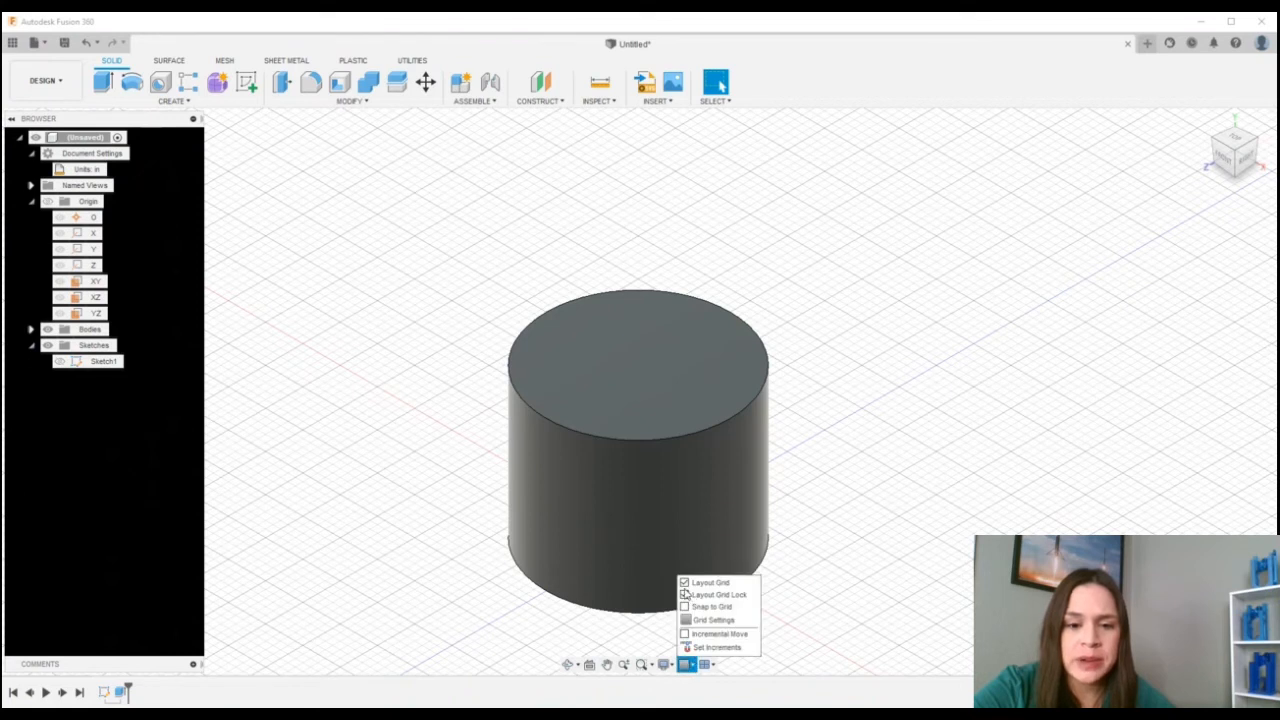
click(684, 583)
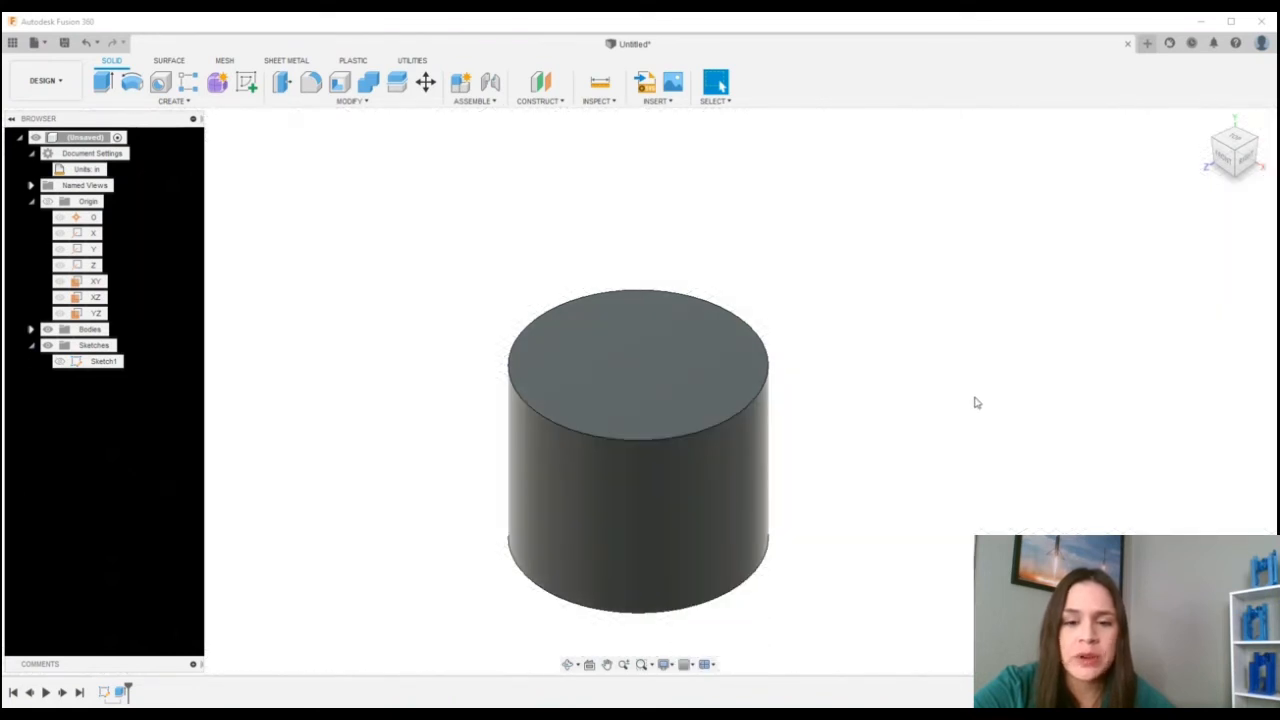
Reopen the cylinder's base circle sketch from the design history and examine it without the grid at closer and wider zoom levels.
click(105, 693)
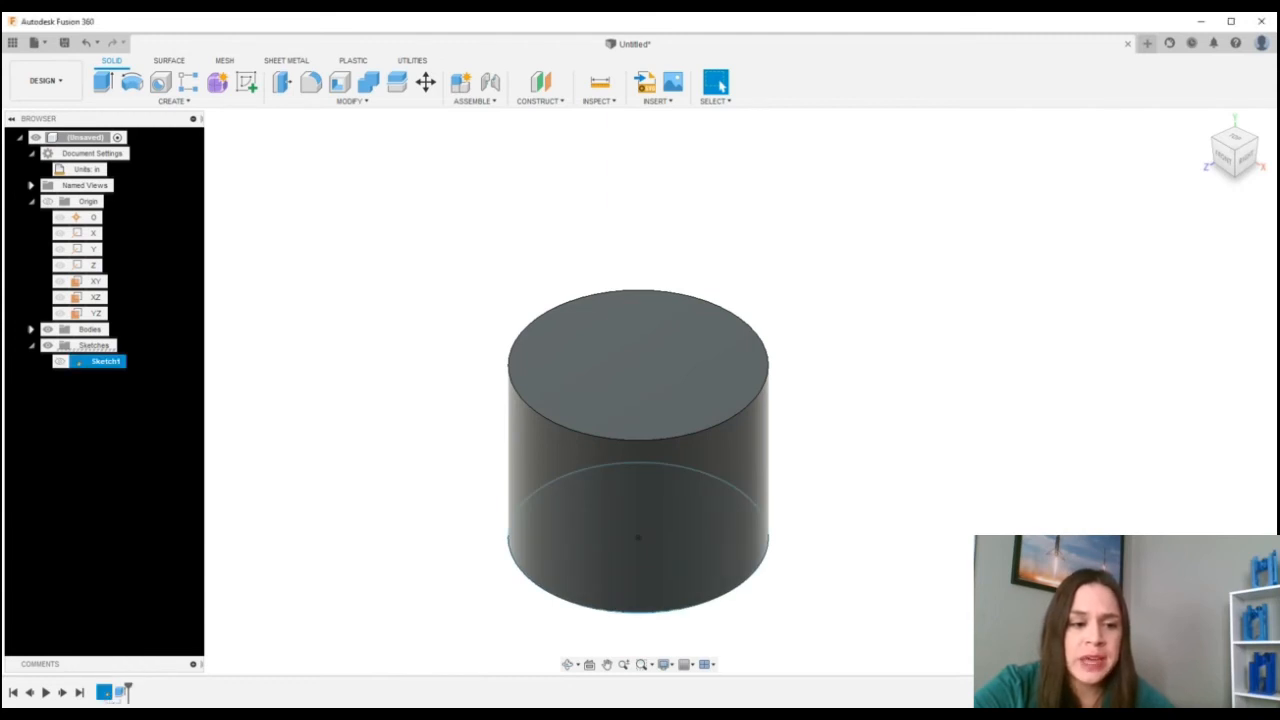
scroll(812, 508, up, 5)
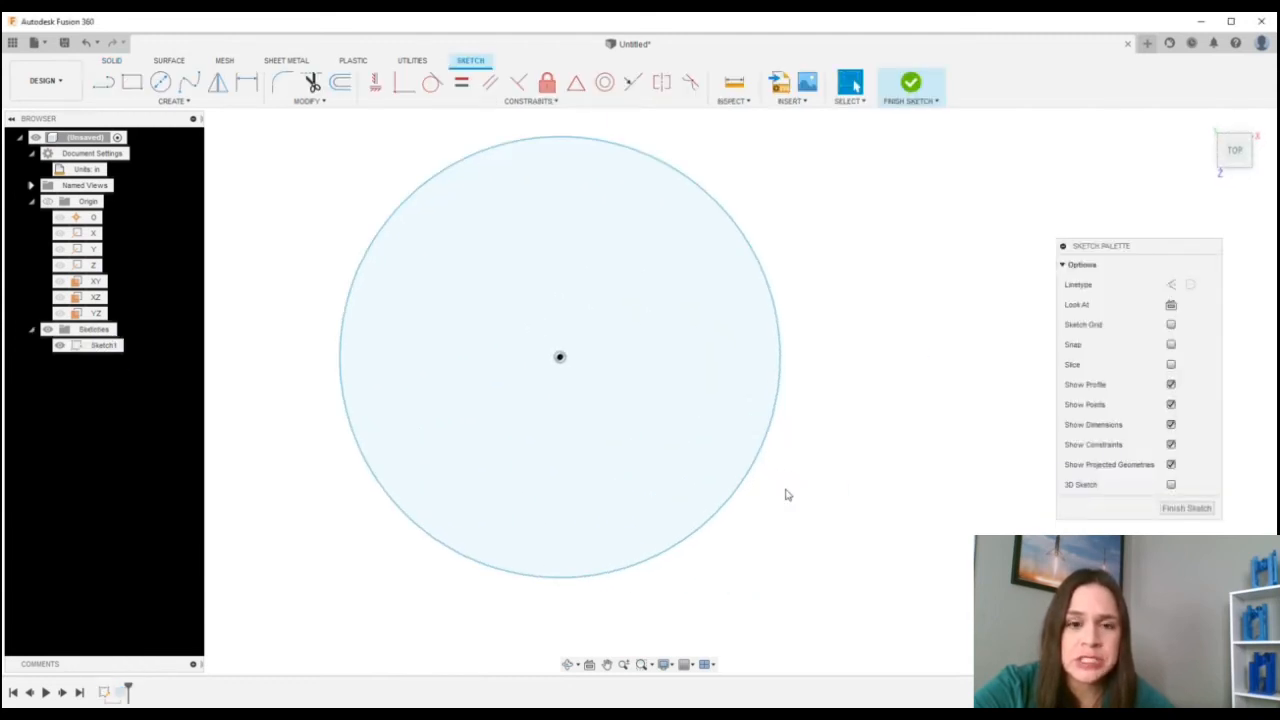
scroll(784, 480, down, 2)
scroll(783, 475, up, 5)
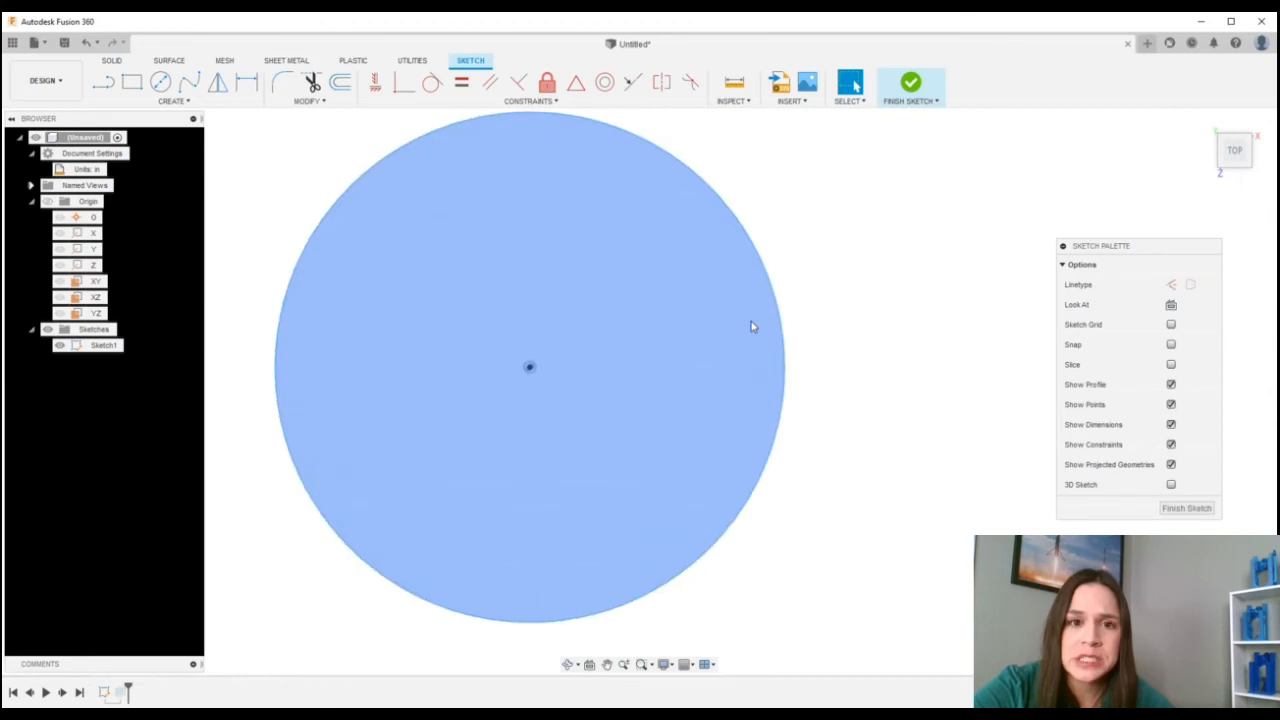
scroll(752, 326, down, 3)
scroll(786, 214, up, 3)
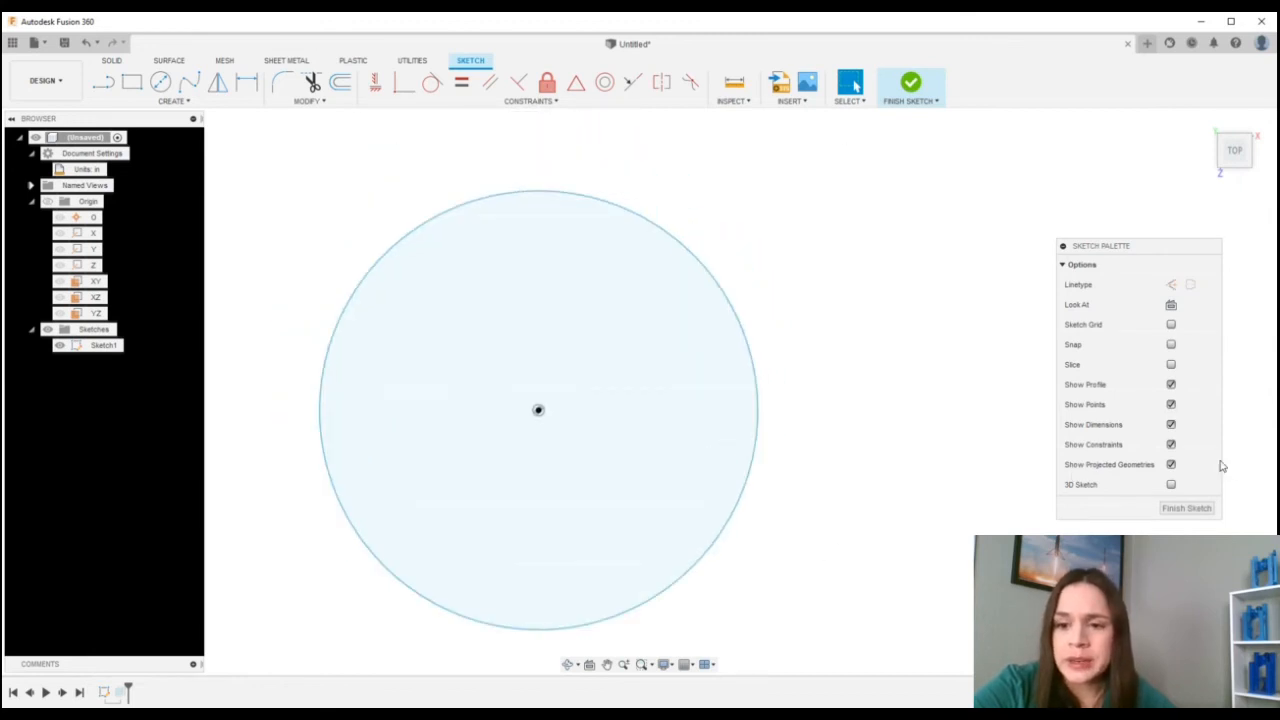
Check the grid options inside the circle sketch, then finish the sketch and return to the home view of the cylinder.
click(695, 666)
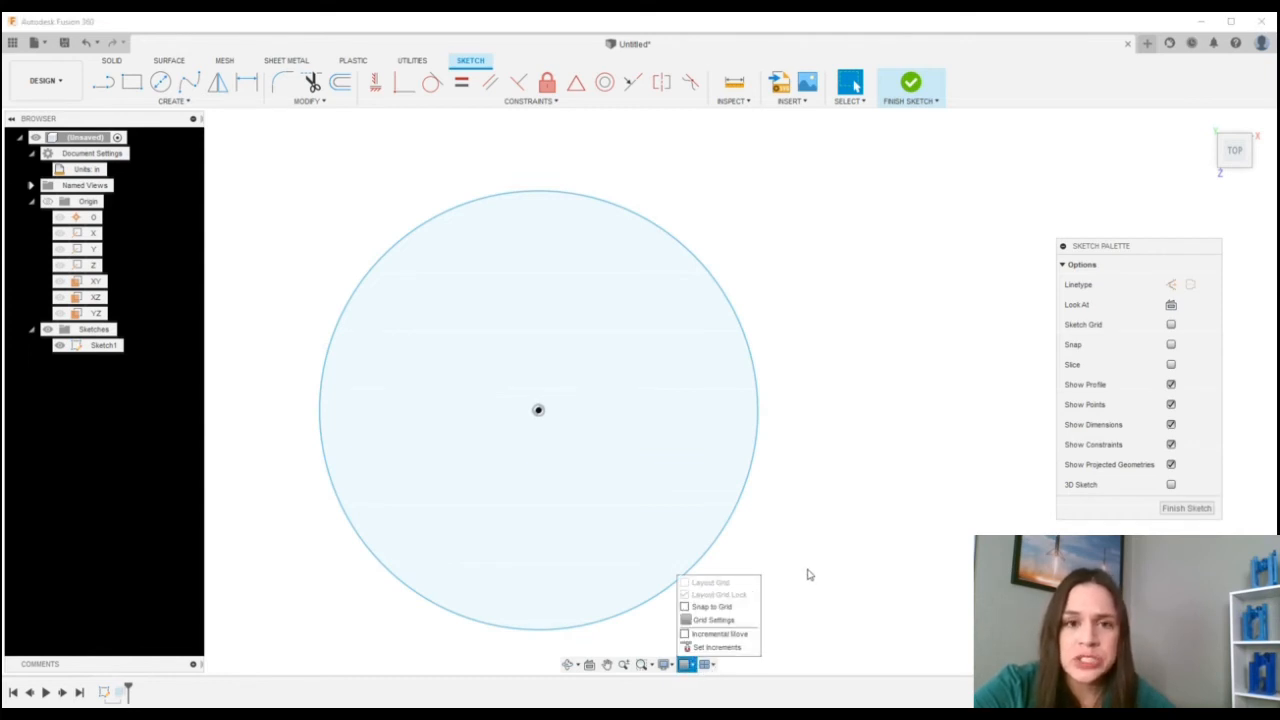
click(1189, 511)
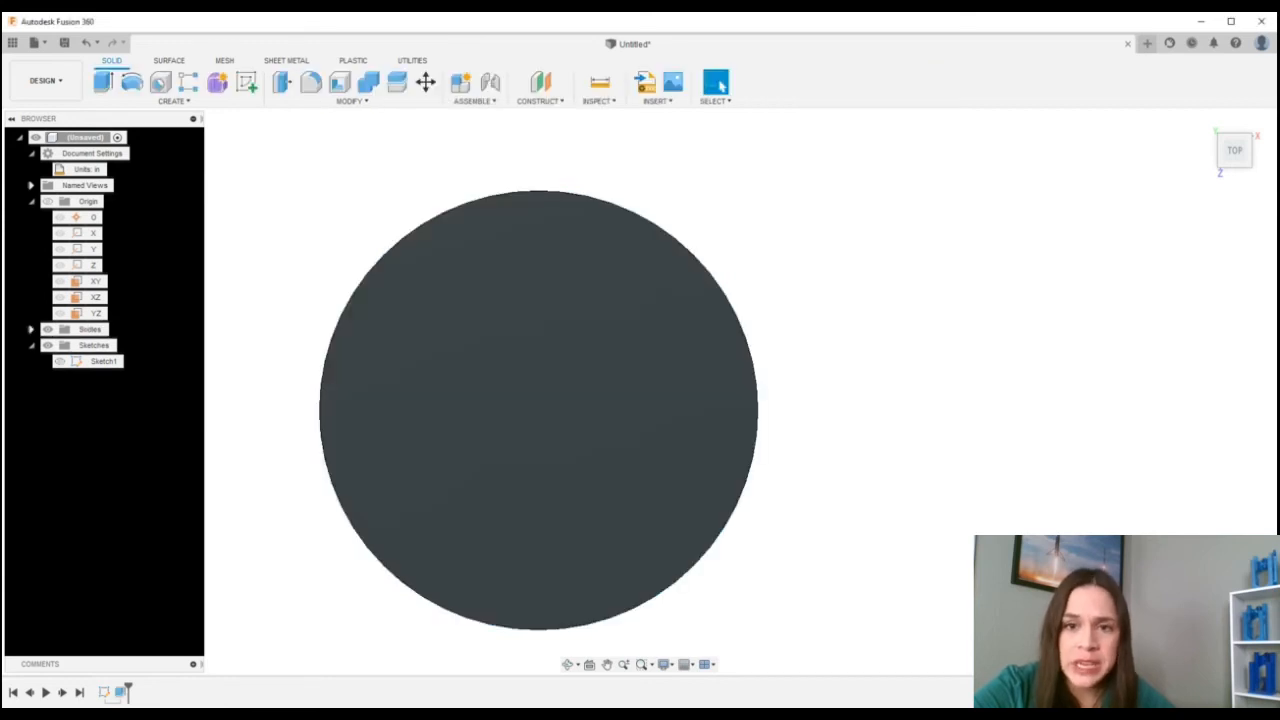
click(1205, 121)
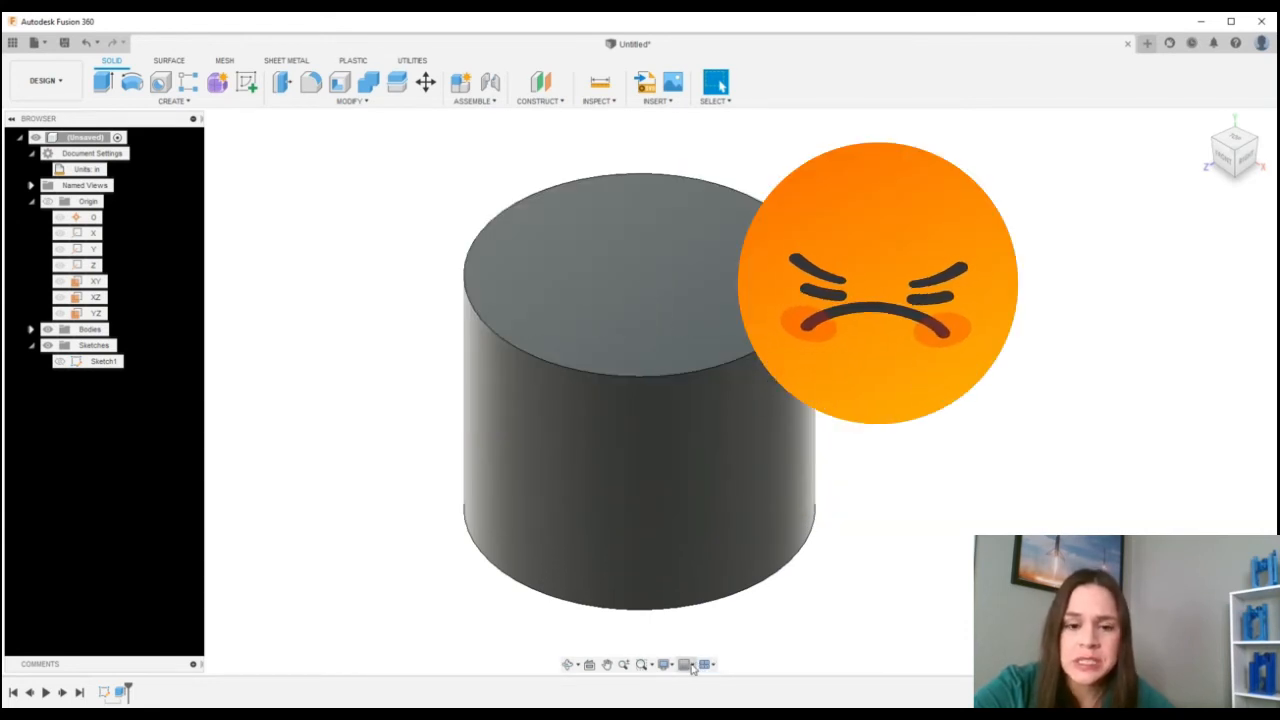
Turn on the layout grid again outside the sketch and examine the cylinder against it.
click(685, 665)
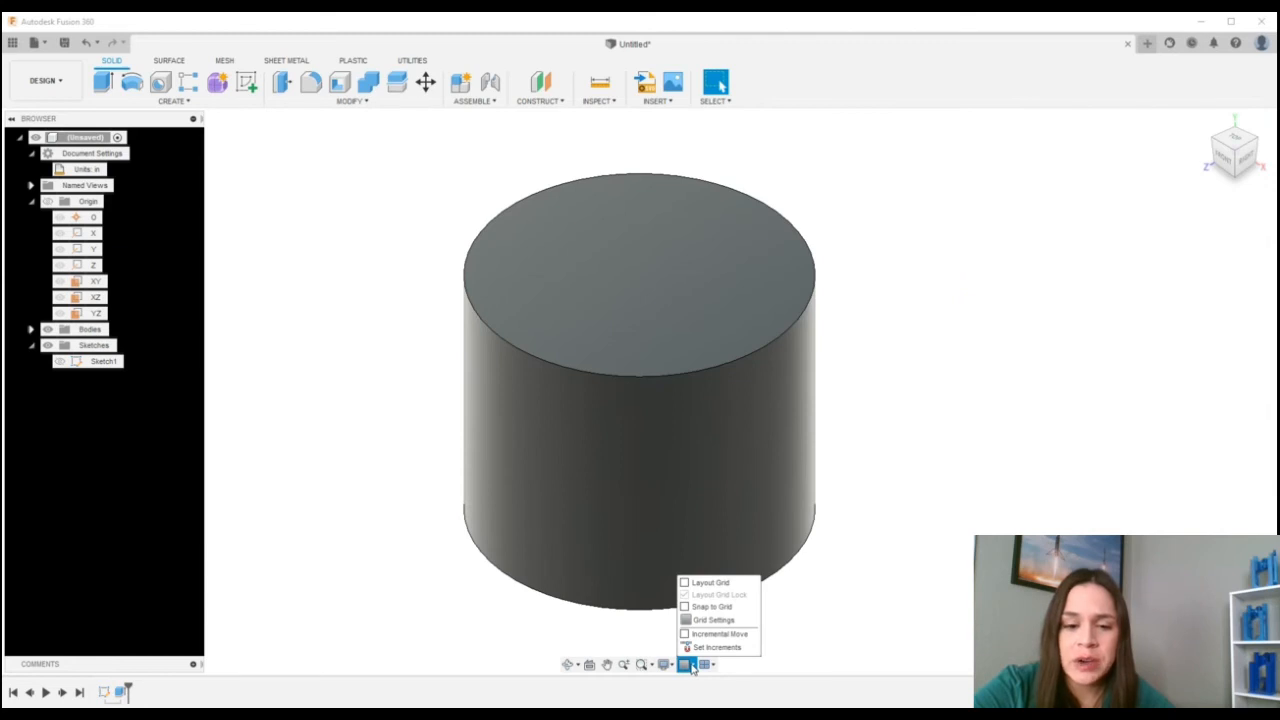
click(686, 582)
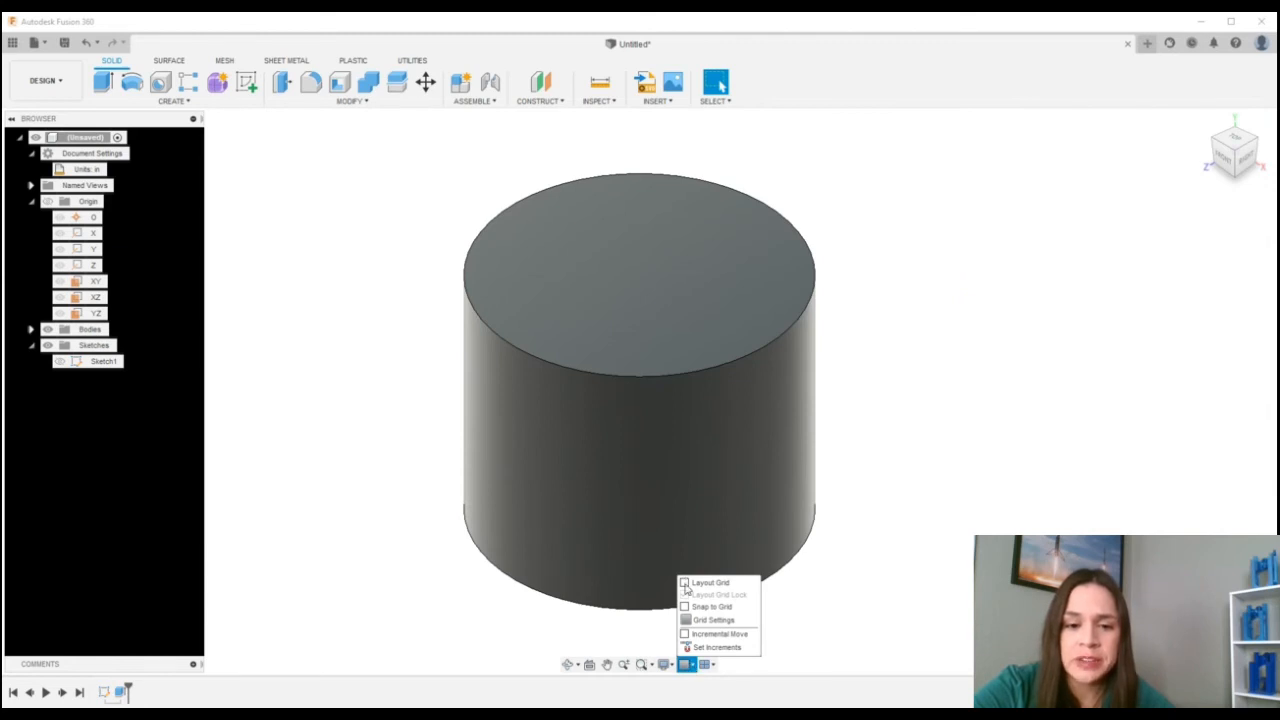
click(910, 456)
scroll(920, 554, up, 3)
scroll(917, 571, down, 5)
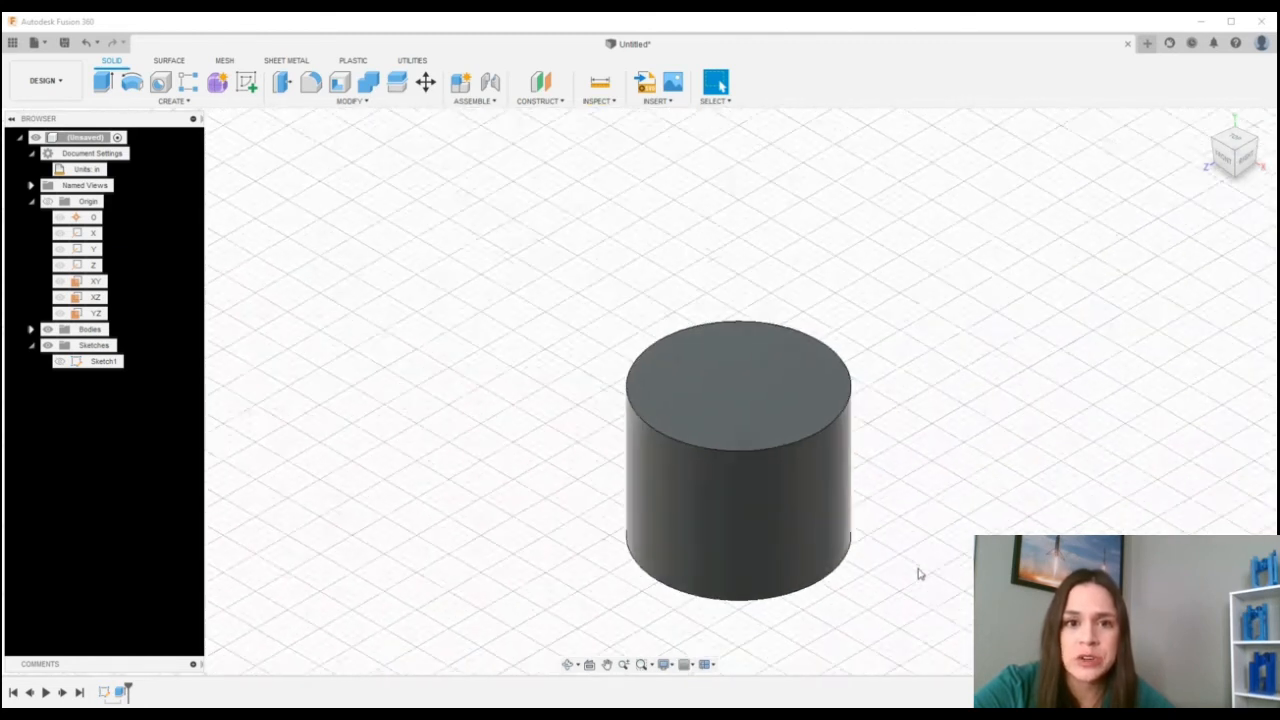
scroll(912, 604, up, 3)
scroll(912, 604, up, 2)
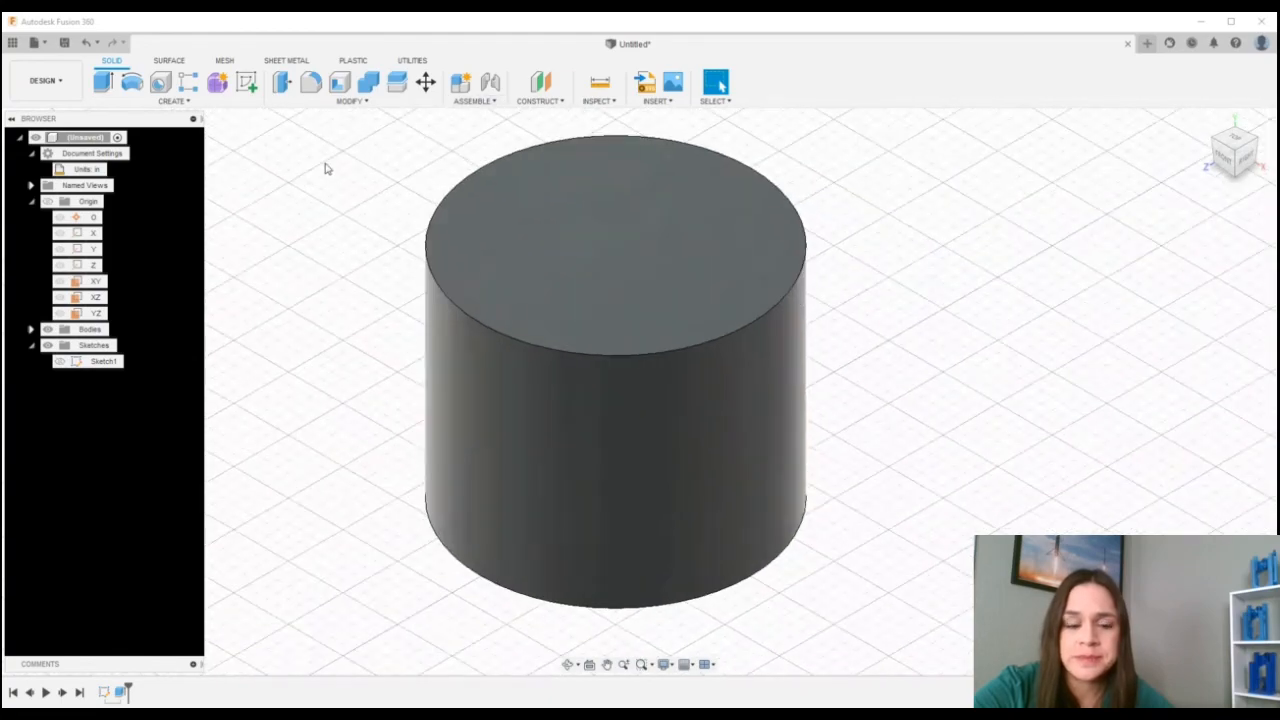